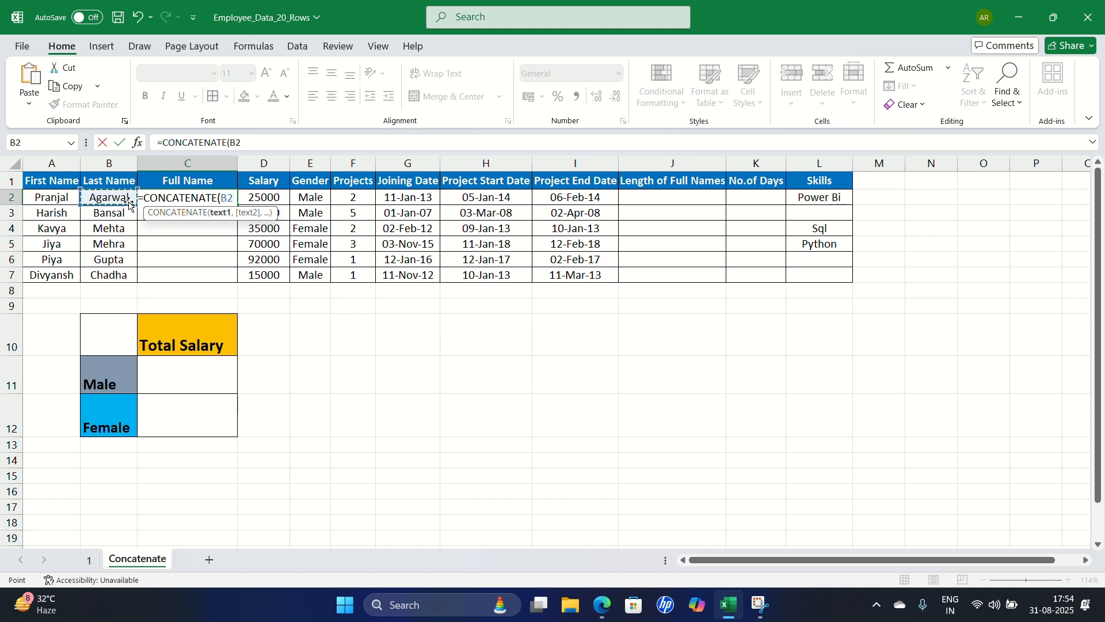
Step: Complete =CONCATENATE(A2,B2) in C2 to join first and last names, and fill it down the Full Name column to C7
{"action": "left_click", "coordinate": [57, 199]}
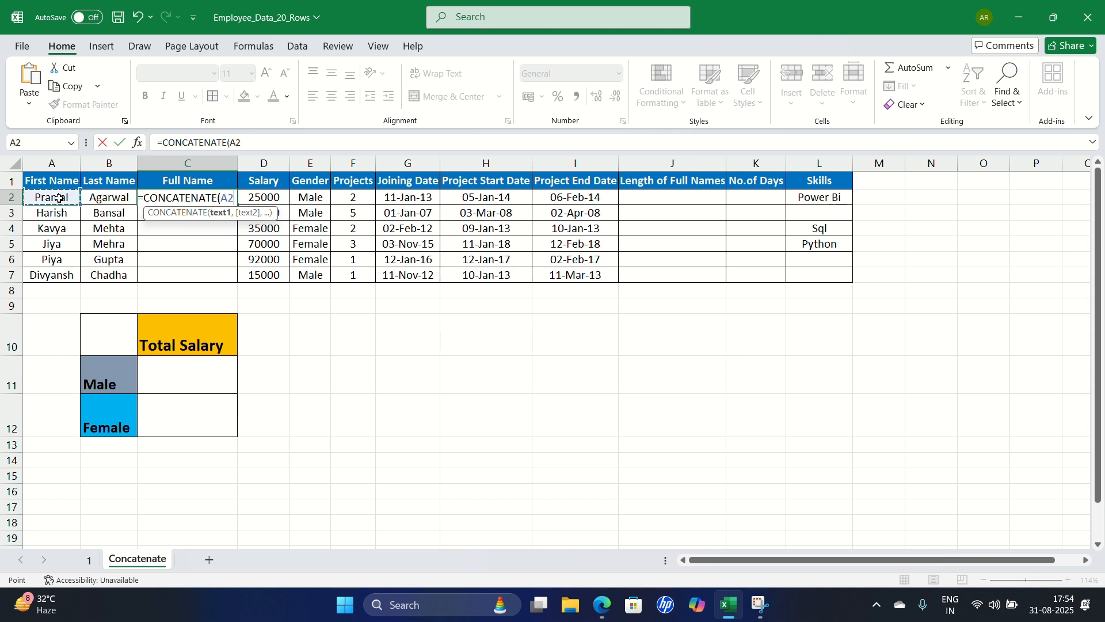
{"action": "type", "text": ","}
{"action": "left_click", "coordinate": [105, 198]}
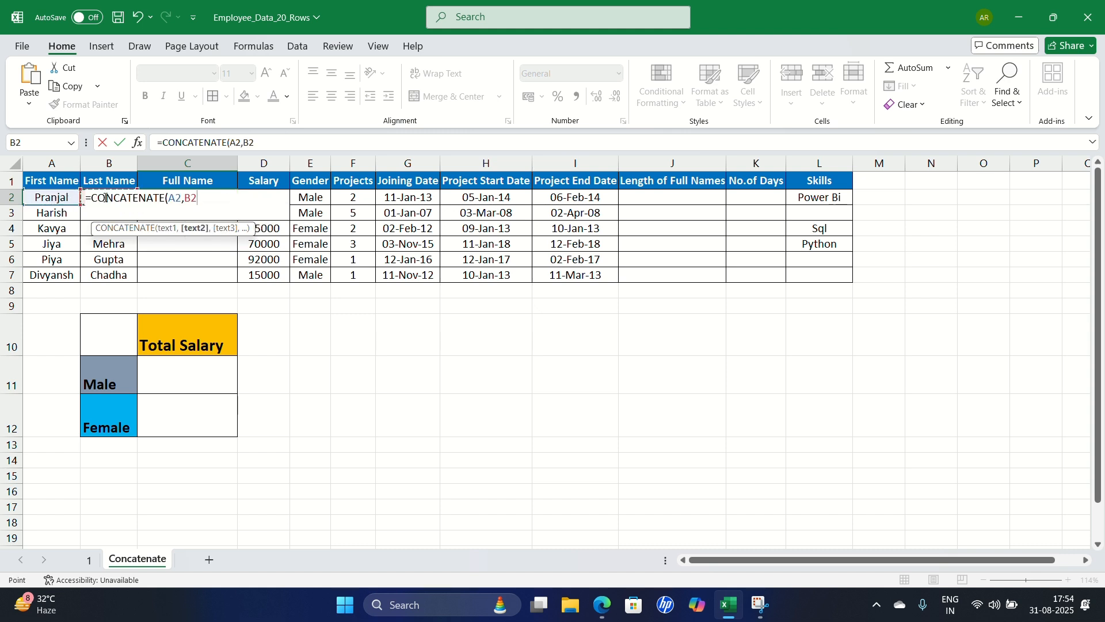
{"action": "key", "text": "Return"}
{"action": "left_click", "coordinate": [158, 198]}
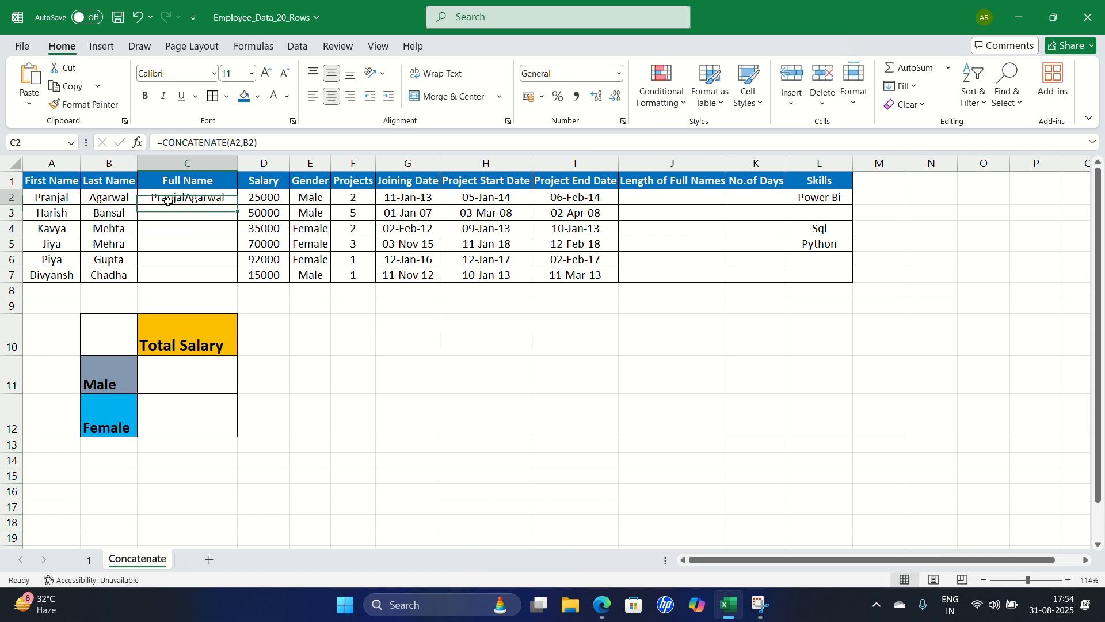
{"action": "left_click_drag", "start_coordinate": [236, 205], "coordinate": [225, 278]}
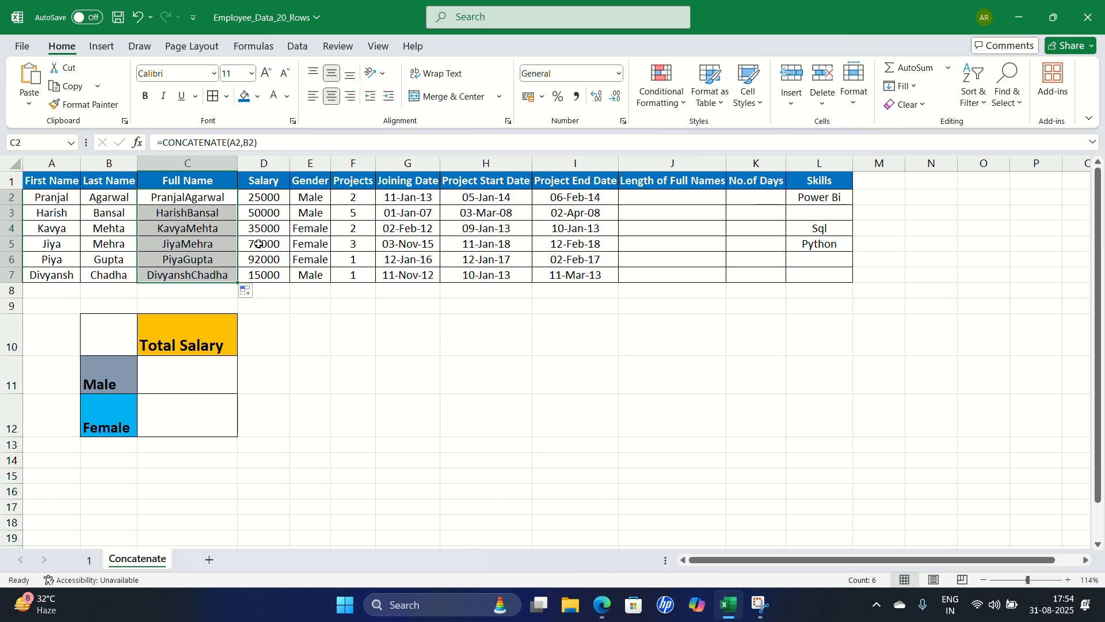
Step: With J2 selected, switch to the functions PDF in Edge to check the LEN syntax, and return to the Excel workbook
{"action": "left_click", "coordinate": [638, 198]}
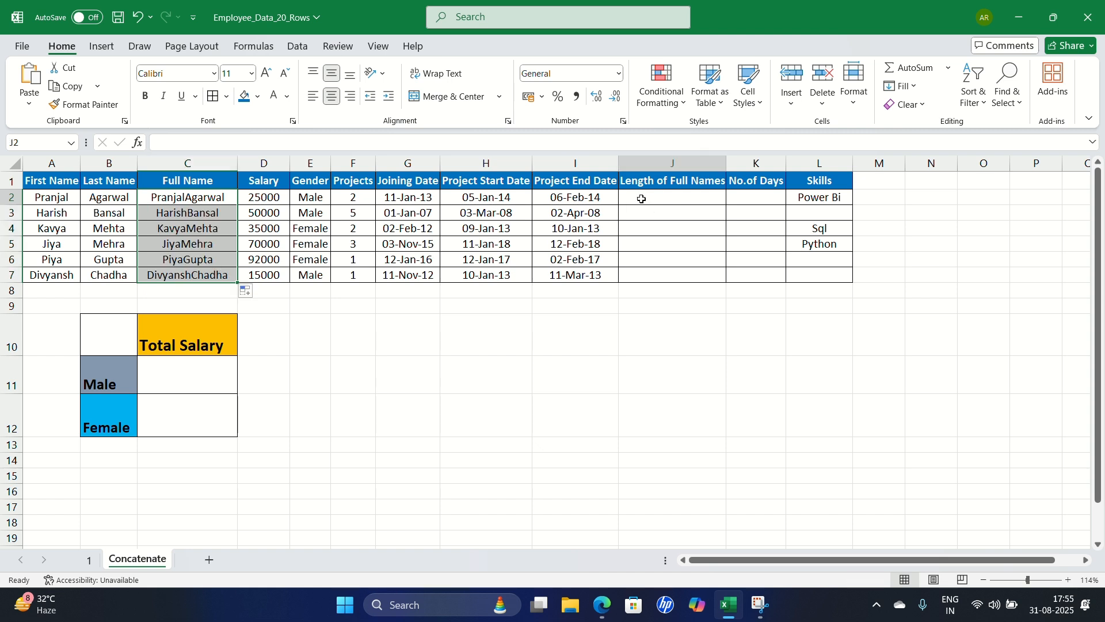
{"action": "key", "text": "super+Tab"}
{"action": "left_click", "coordinate": [706, 168]}
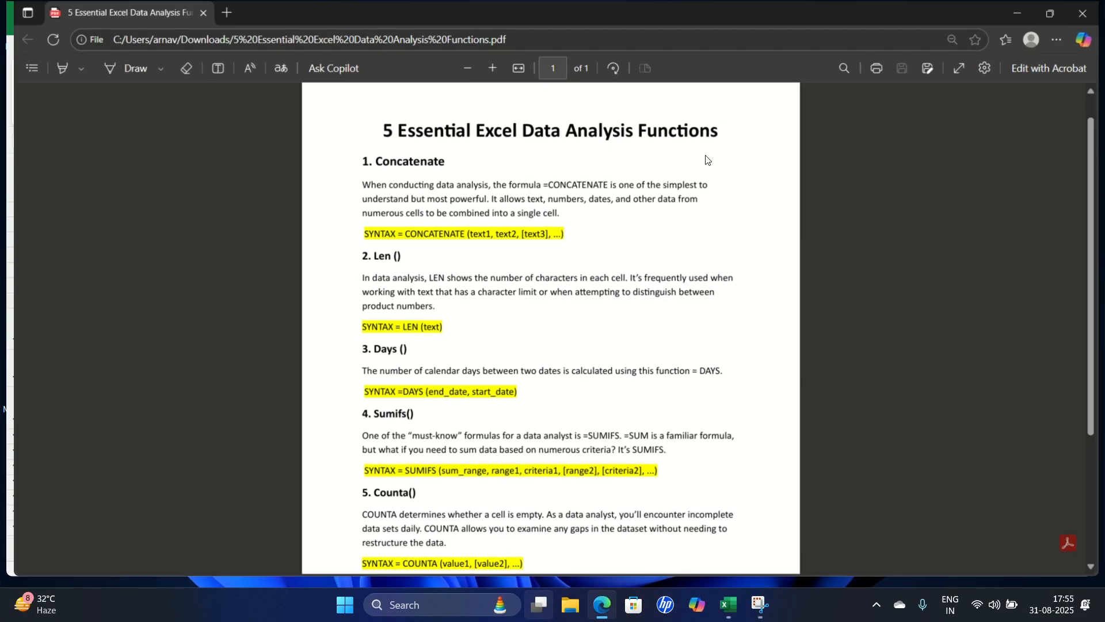
{"action": "scroll", "coordinate": [458, 287], "scroll_direction": "down", "scroll_amount": 1}
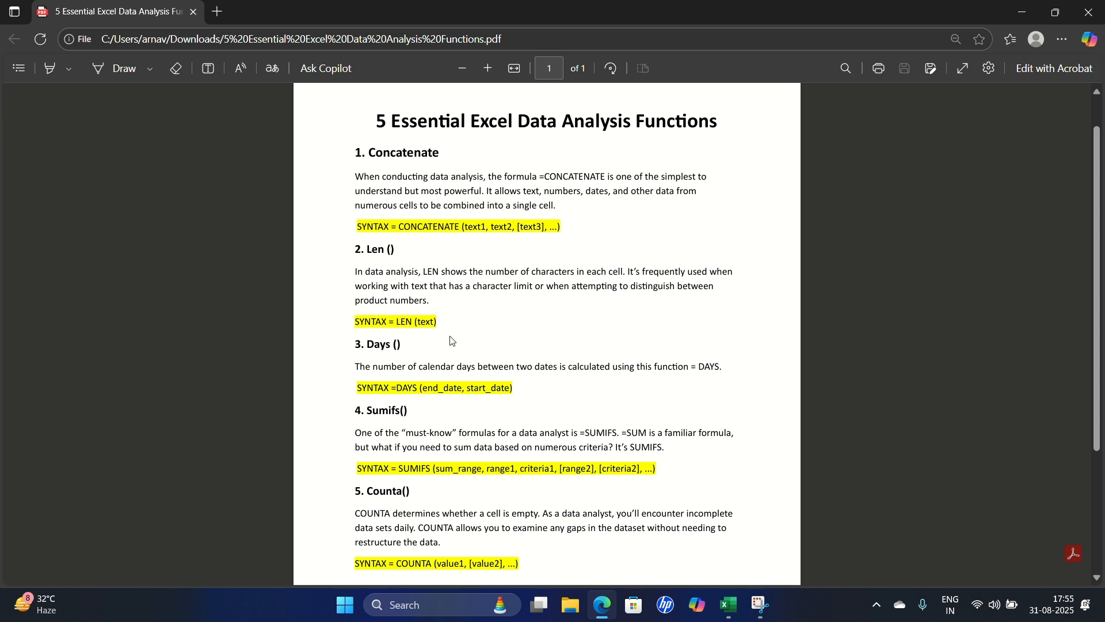
{"action": "left_click_drag", "start_coordinate": [422, 323], "coordinate": [358, 323]}
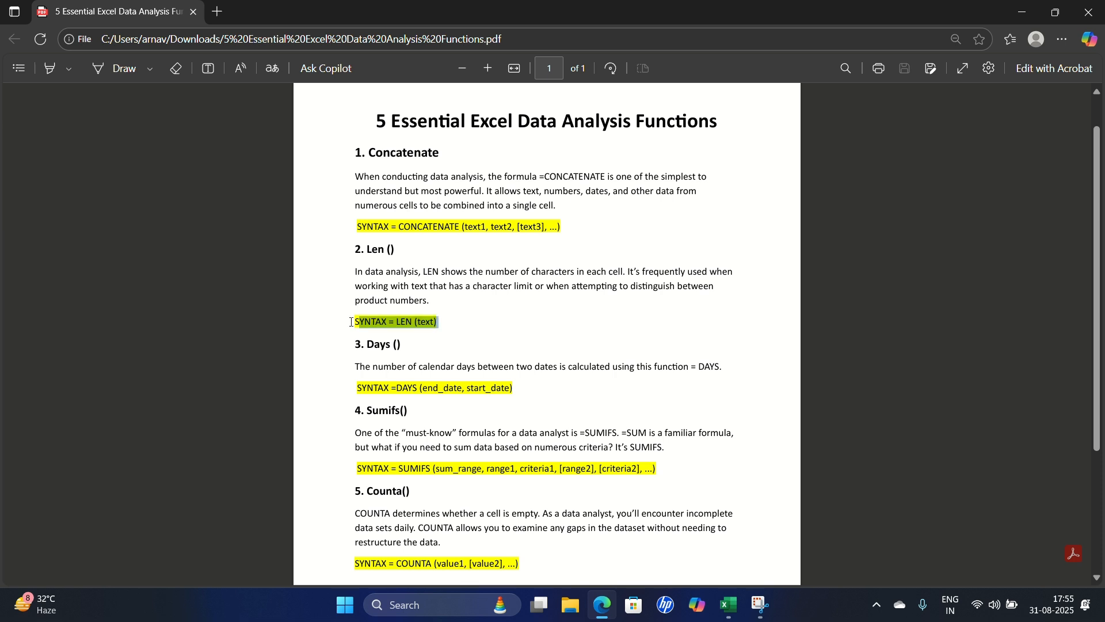
{"action": "left_click", "coordinate": [463, 362]}
{"action": "key", "text": "alt+Tab"}
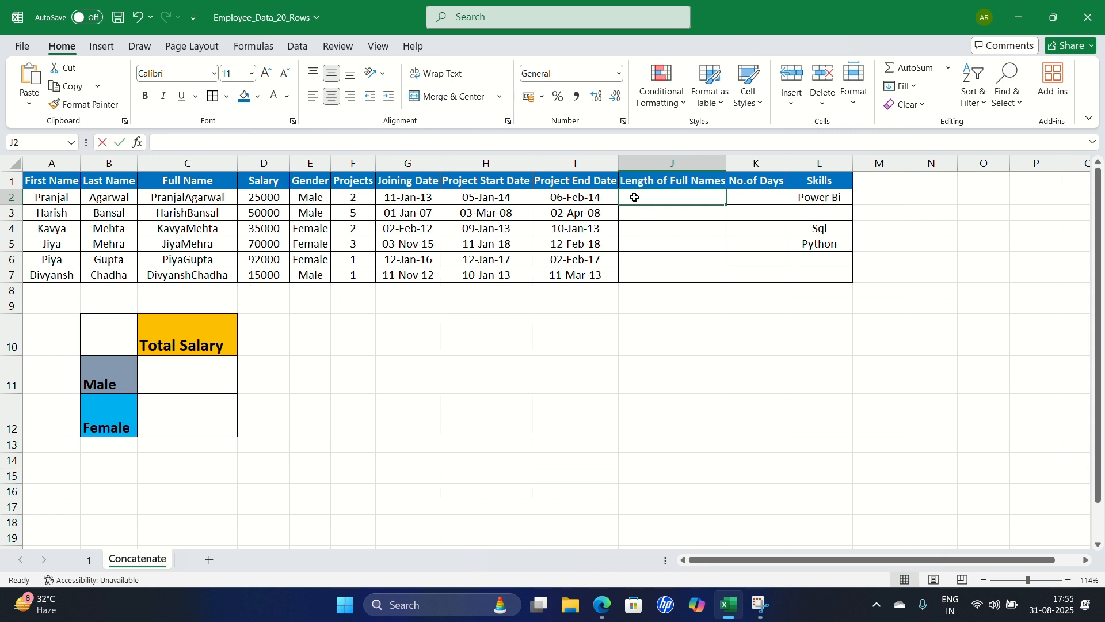
Step: Enter =LEN(C2) in J2 and fill it down the Length of Full Names column to J7
{"action": "type", "text": "=len"}
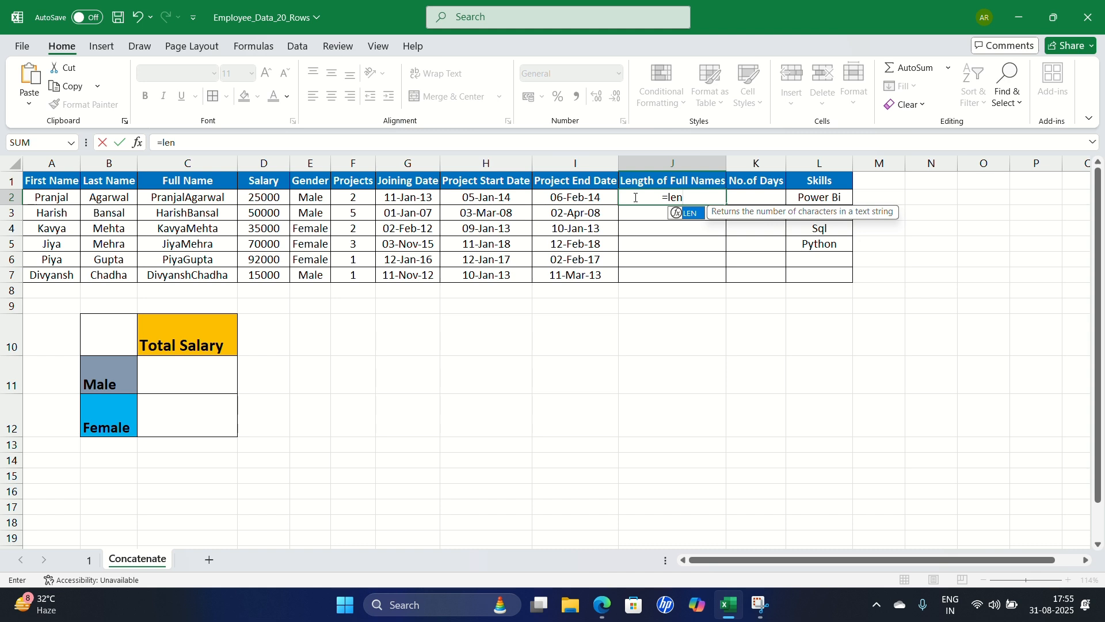
{"action": "type", "text": "("}
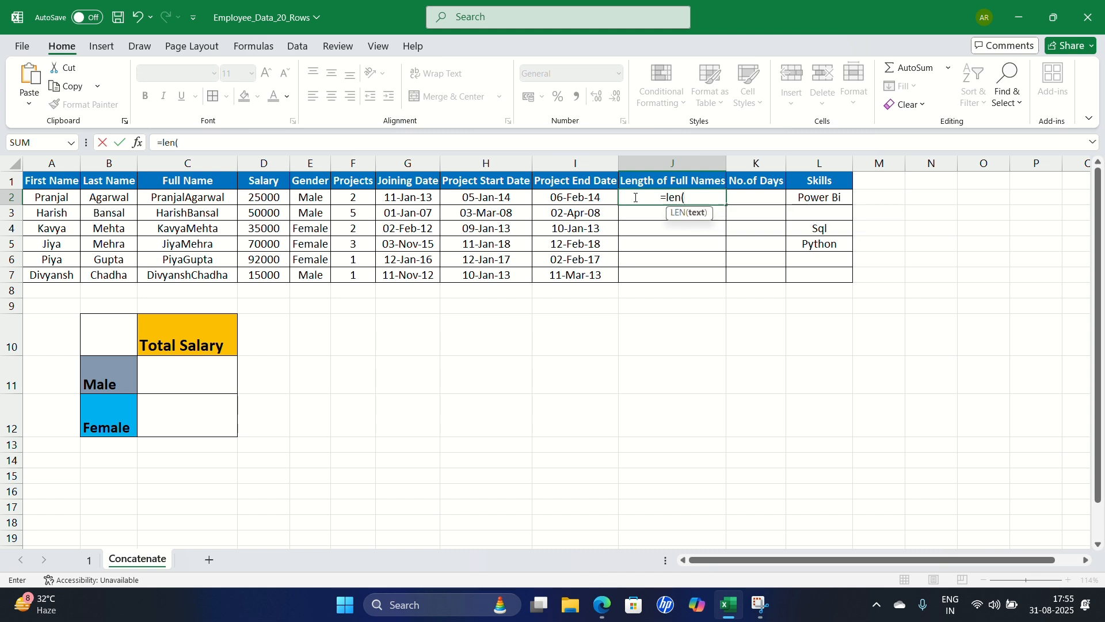
{"action": "left_click", "coordinate": [196, 199]}
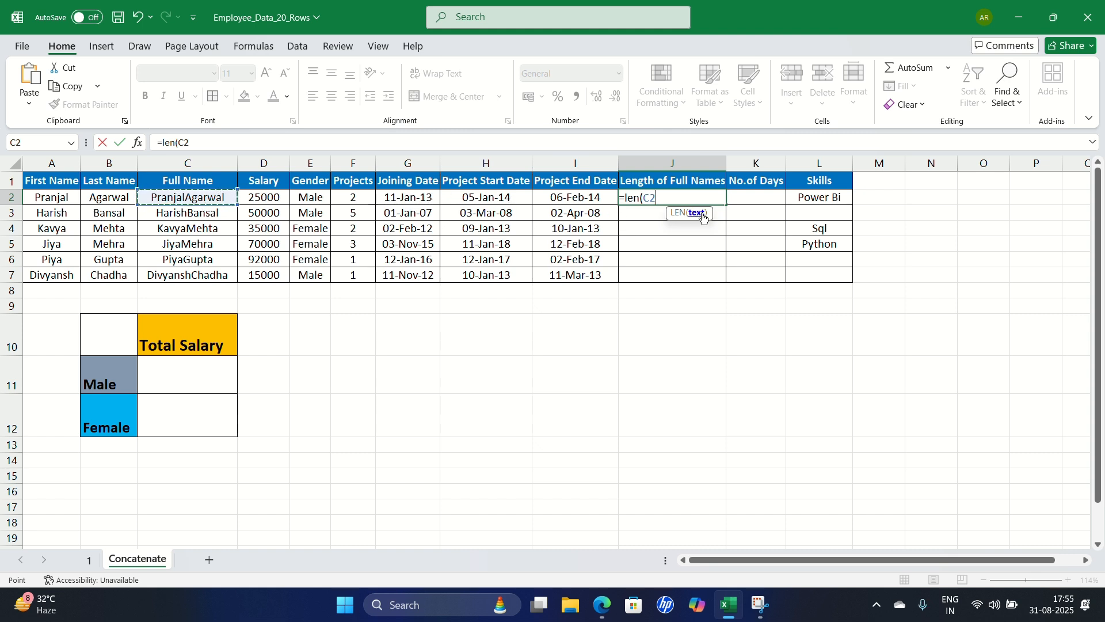
{"action": "key", "text": "Return"}
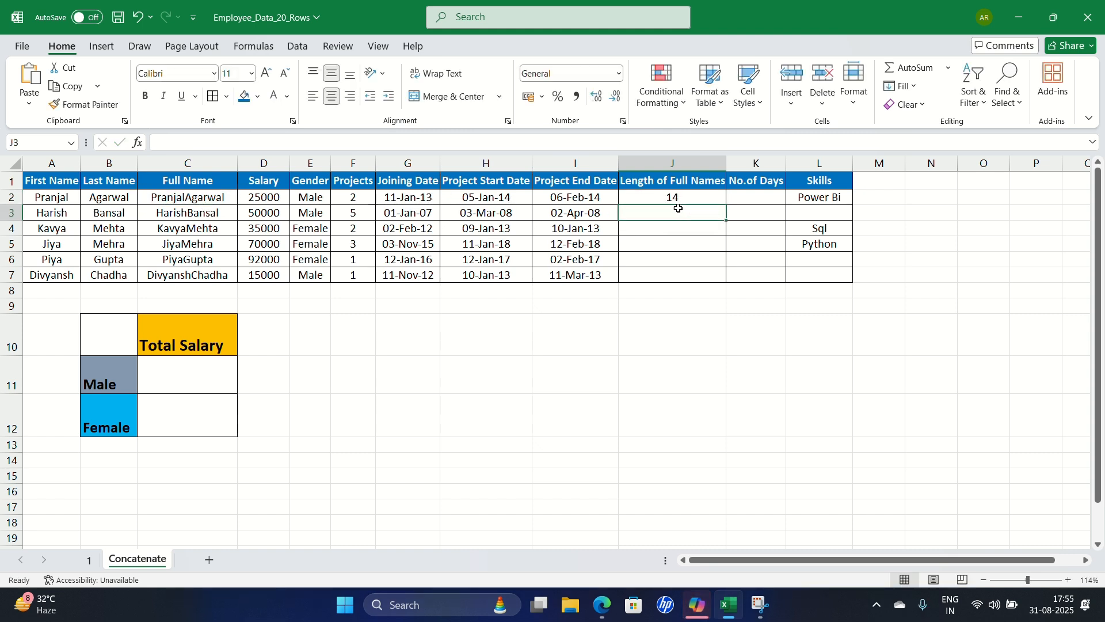
{"action": "left_click", "coordinate": [197, 211]}
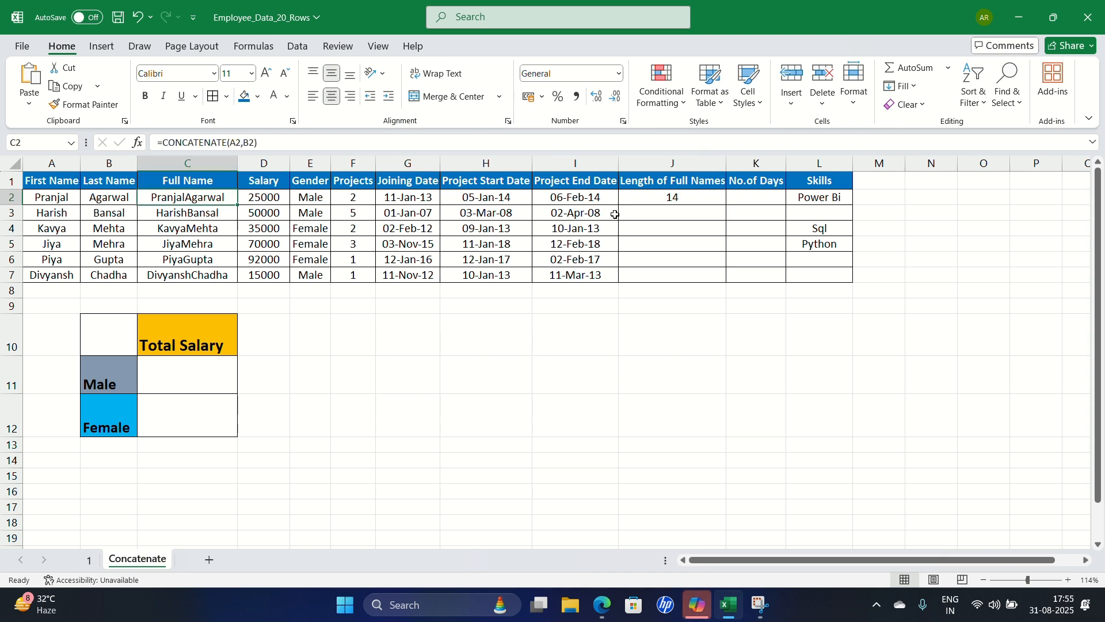
{"action": "left_click", "coordinate": [673, 186]}
{"action": "left_click", "coordinate": [666, 197]}
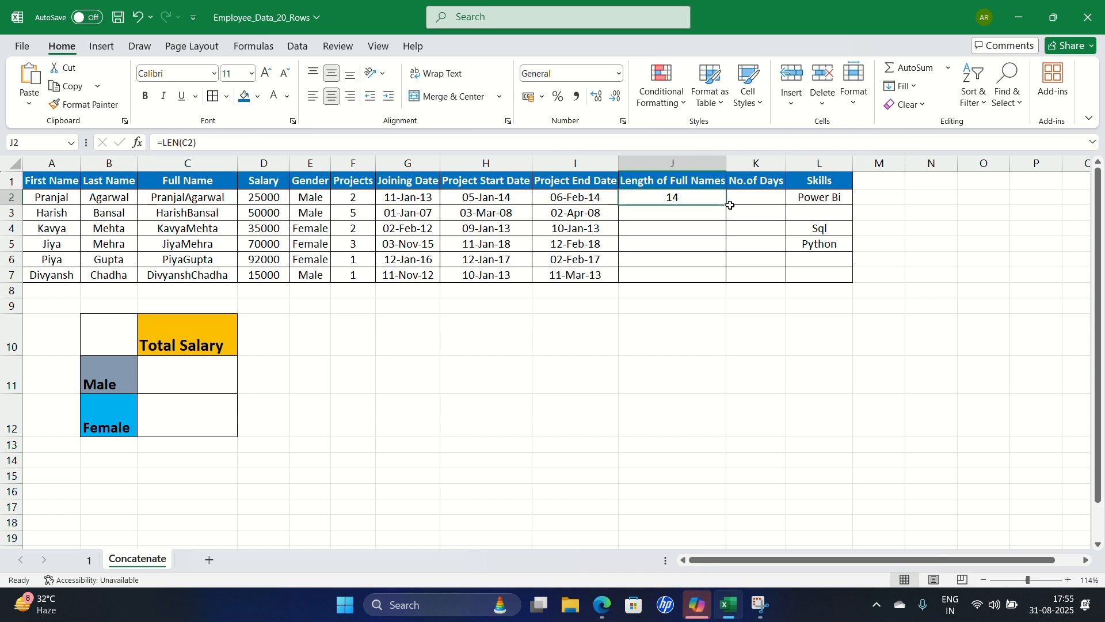
{"action": "left_click_drag", "start_coordinate": [725, 205], "coordinate": [730, 285]}
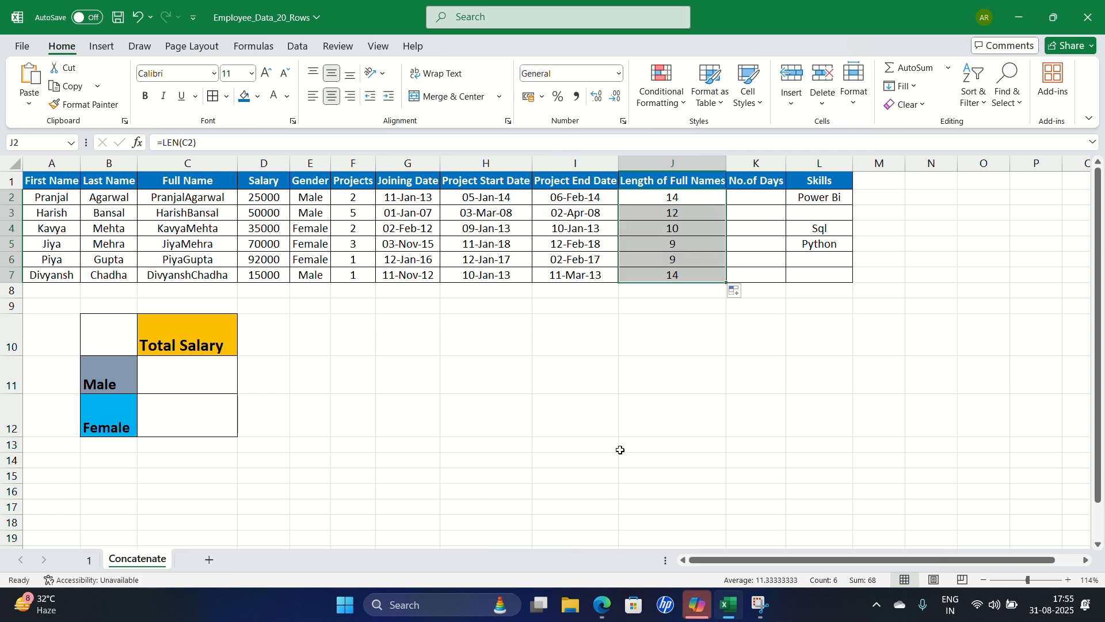
Step: Switch to the functions PDF in Edge to check the DAYS syntax, and return to the Excel workbook
{"action": "key", "text": "super+Tab"}
{"action": "left_click", "coordinate": [710, 215]}
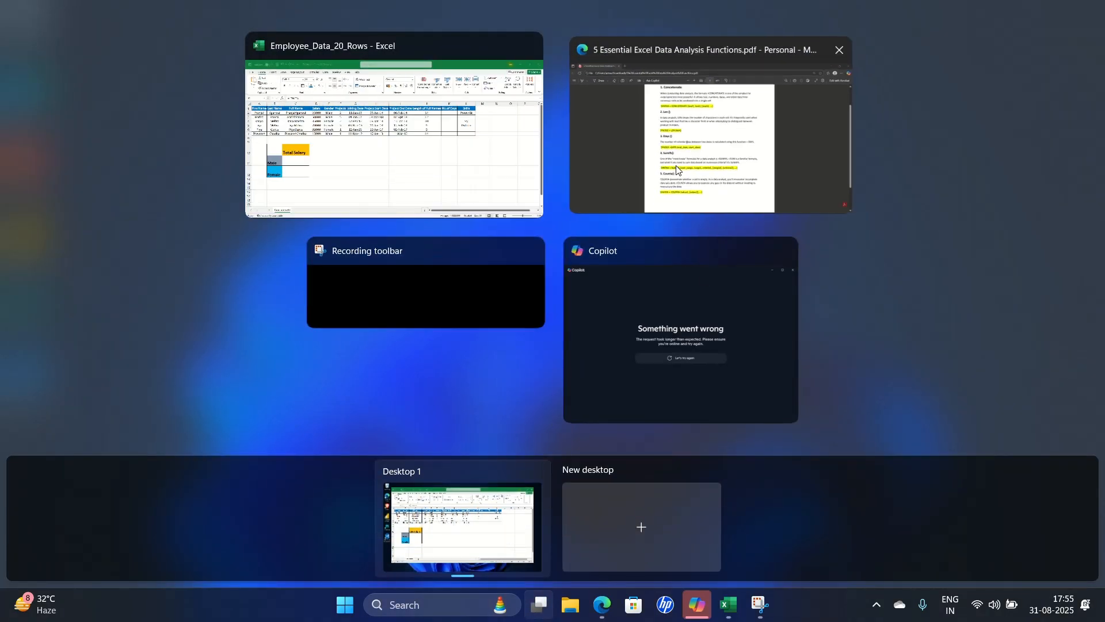
{"action": "scroll", "coordinate": [490, 278], "scroll_direction": "down", "scroll_amount": 1}
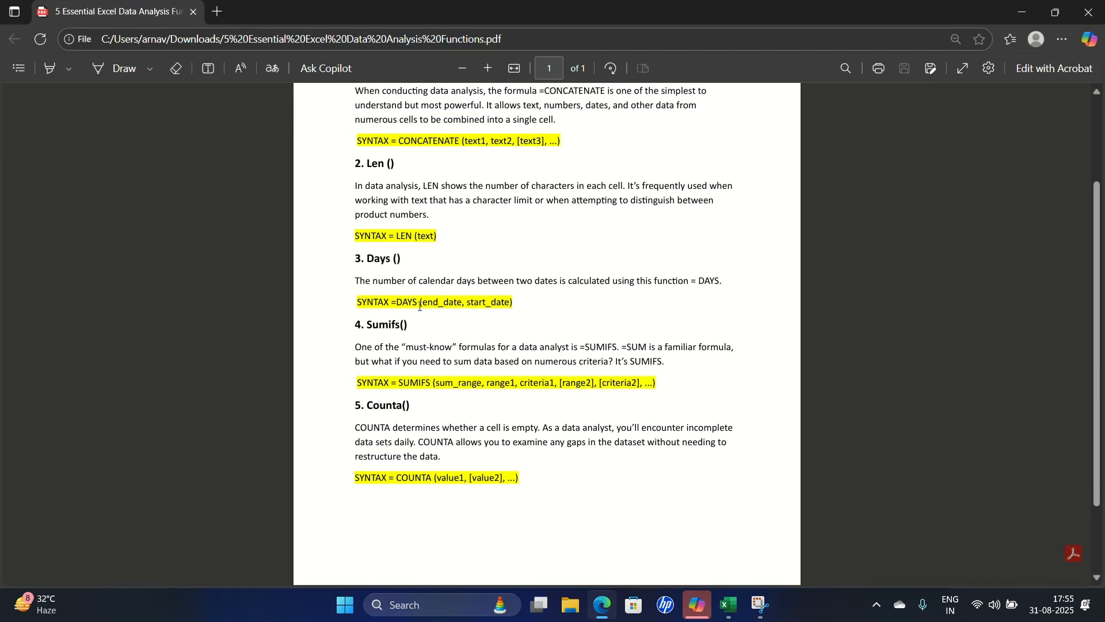
{"action": "left_click_drag", "start_coordinate": [502, 304], "coordinate": [392, 306]}
{"action": "left_click", "coordinate": [460, 313]}
{"action": "left_click", "coordinate": [729, 605]}
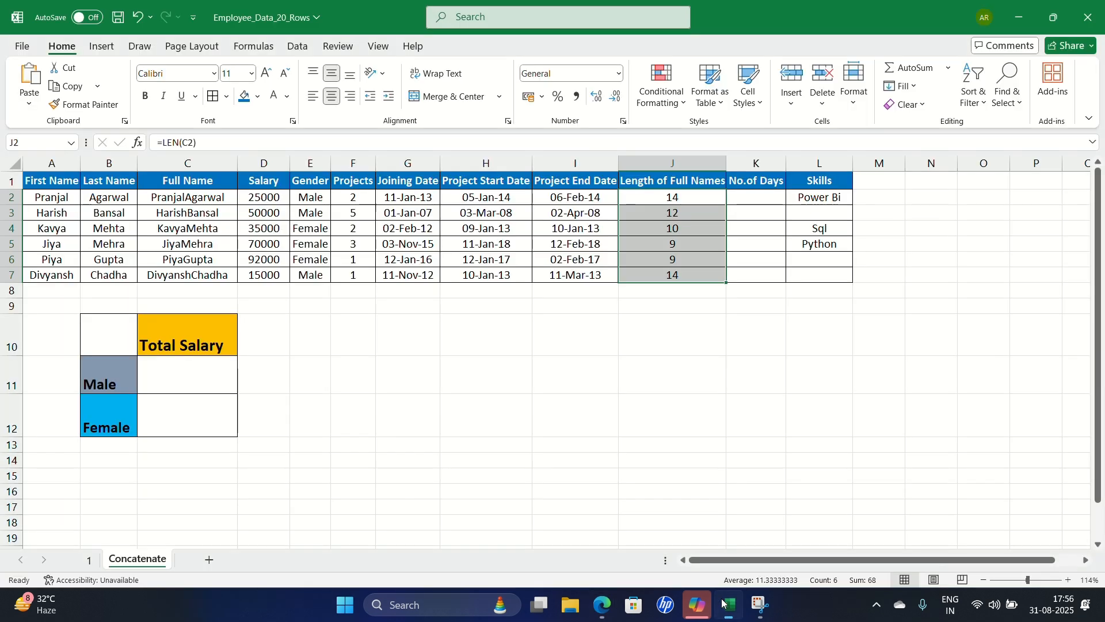
Step: Enter =DAYS(I2,H2) in K2 to calculate the days between the project start and end dates
{"action": "left_click", "coordinate": [571, 218]}
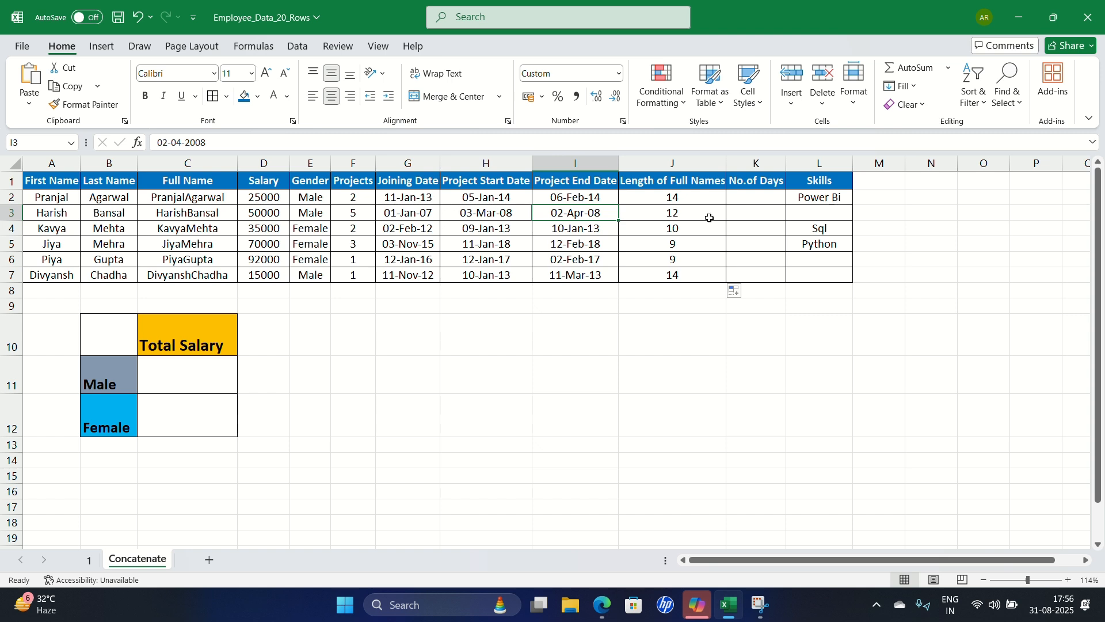
{"action": "left_click", "coordinate": [750, 198]}
{"action": "type", "text": "="}
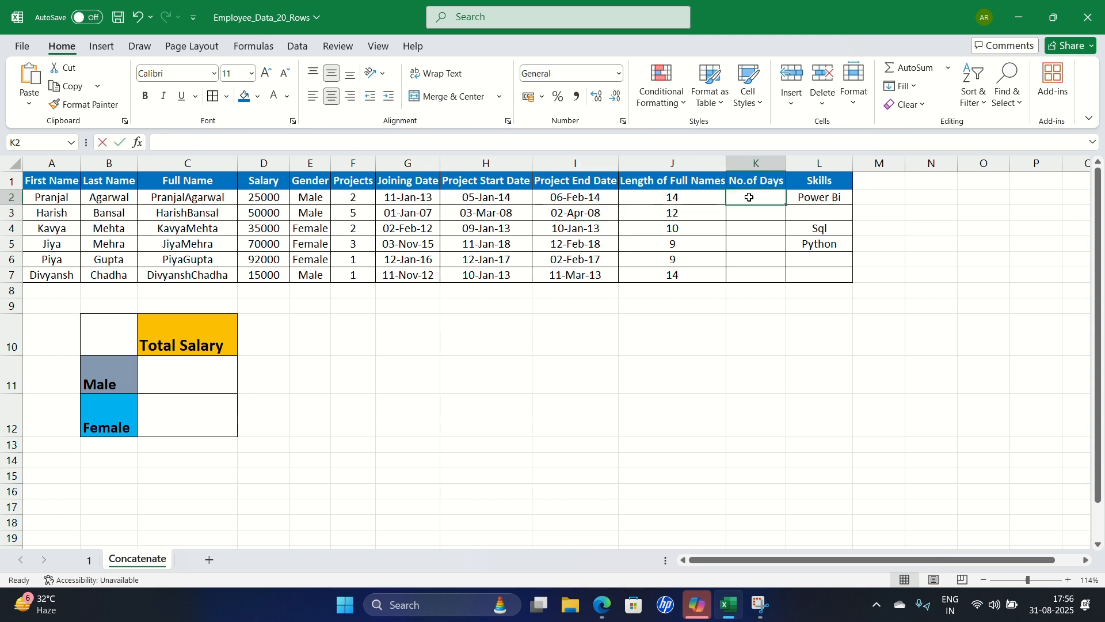
{"action": "type", "text": "=days"}
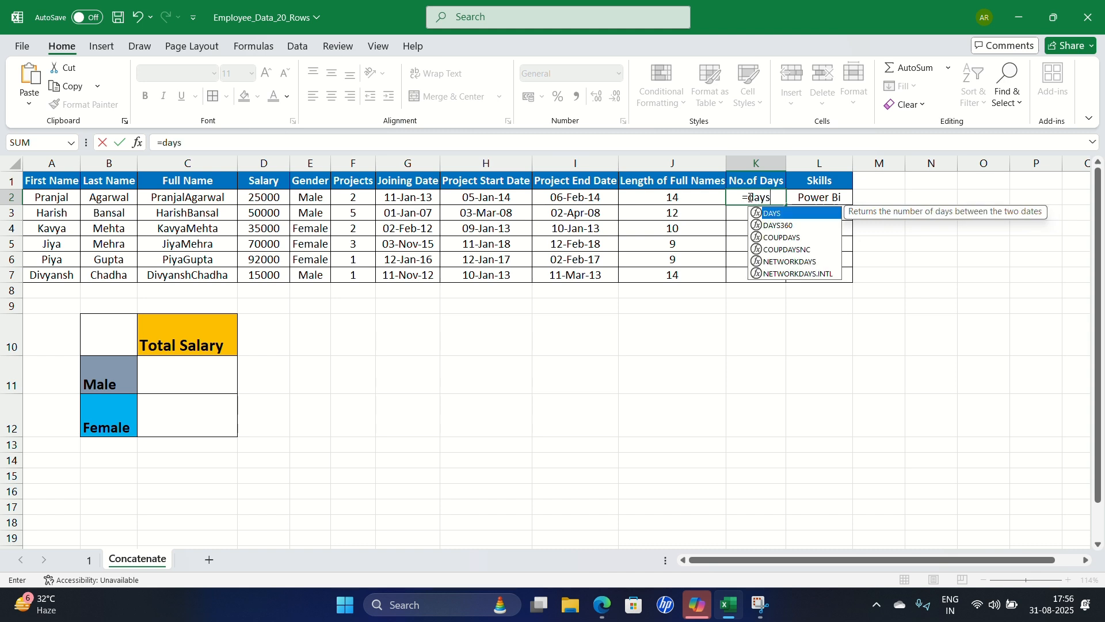
{"action": "key", "text": "Tab"}
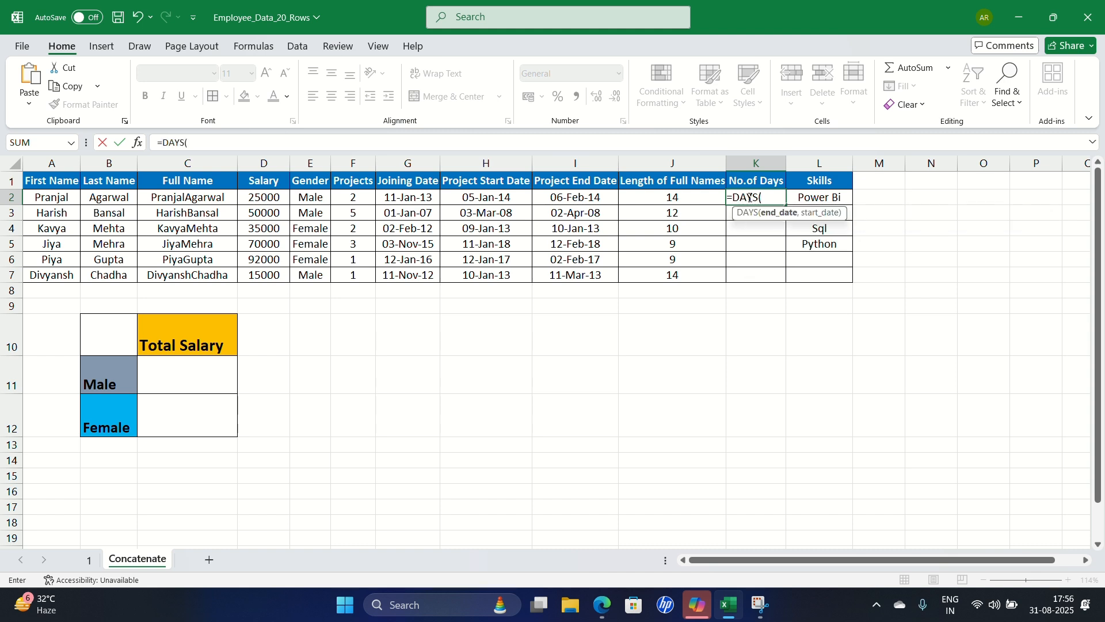
{"action": "left_click", "coordinate": [571, 201]}
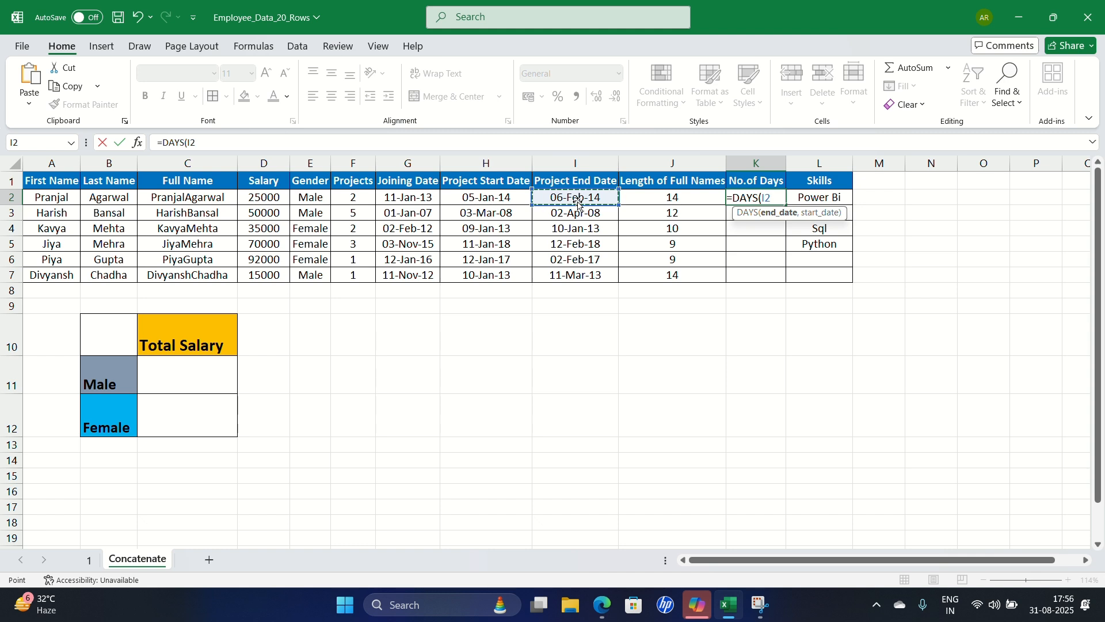
{"action": "type", "text": ","}
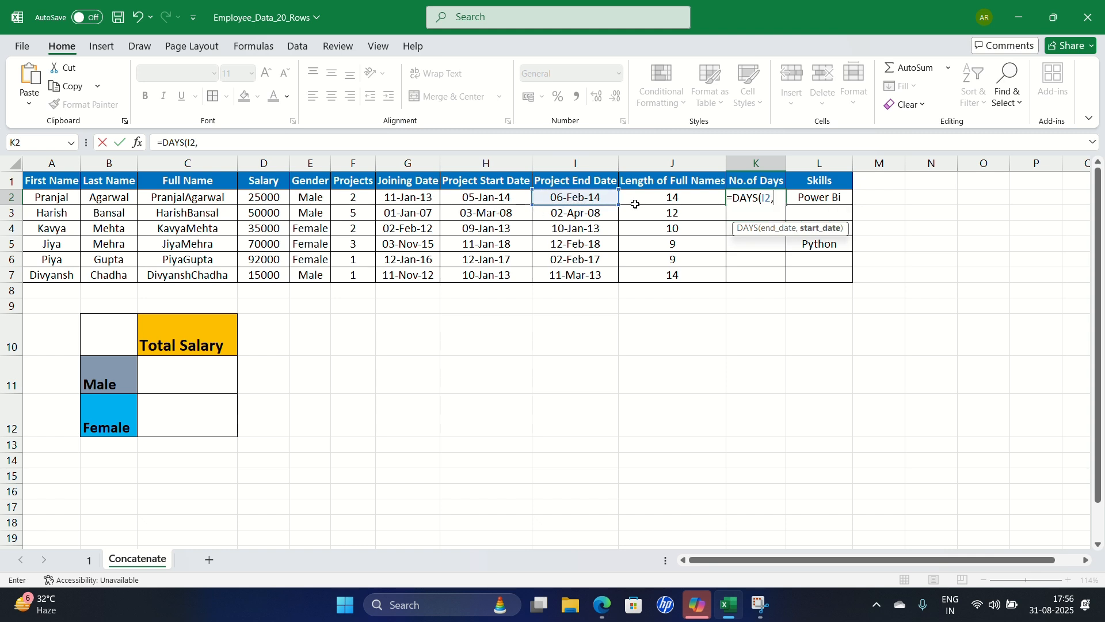
{"action": "left_click", "coordinate": [496, 198]}
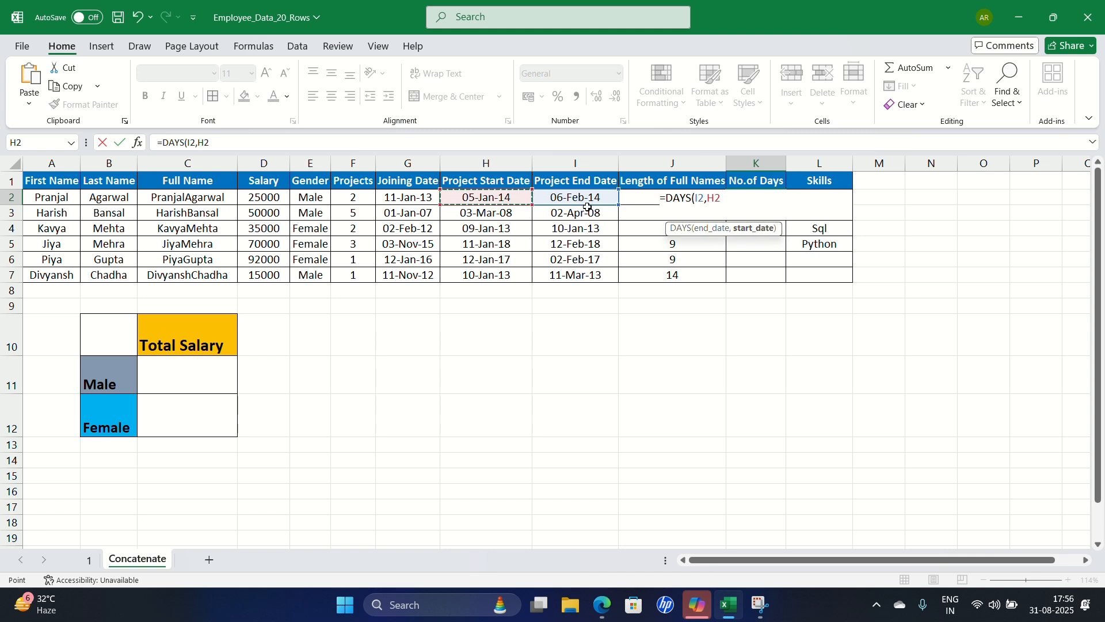
{"action": "key", "text": "Return"}
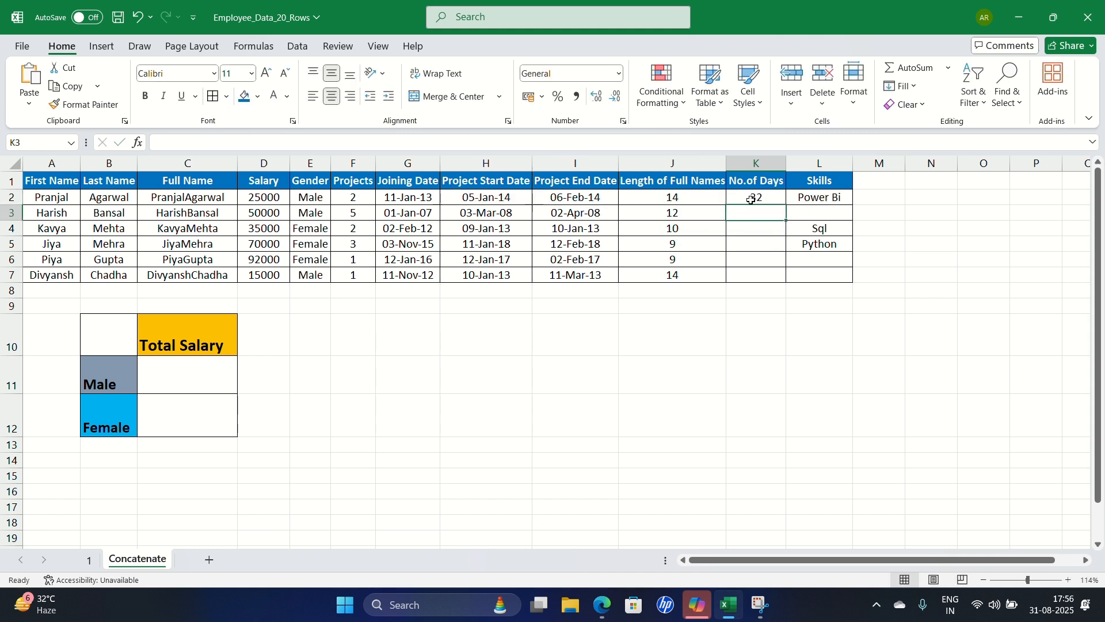
Step: Fill the DAYS formula from K2 down the No.of Days column to K7
{"action": "left_click", "coordinate": [751, 199]}
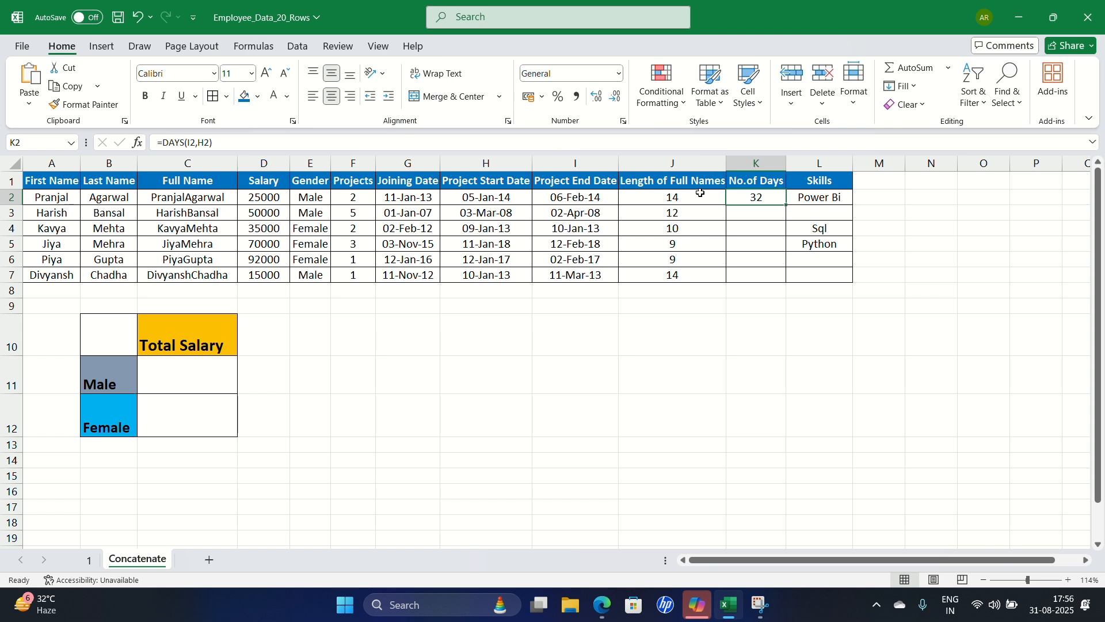
{"action": "double_click", "coordinate": [785, 206]}
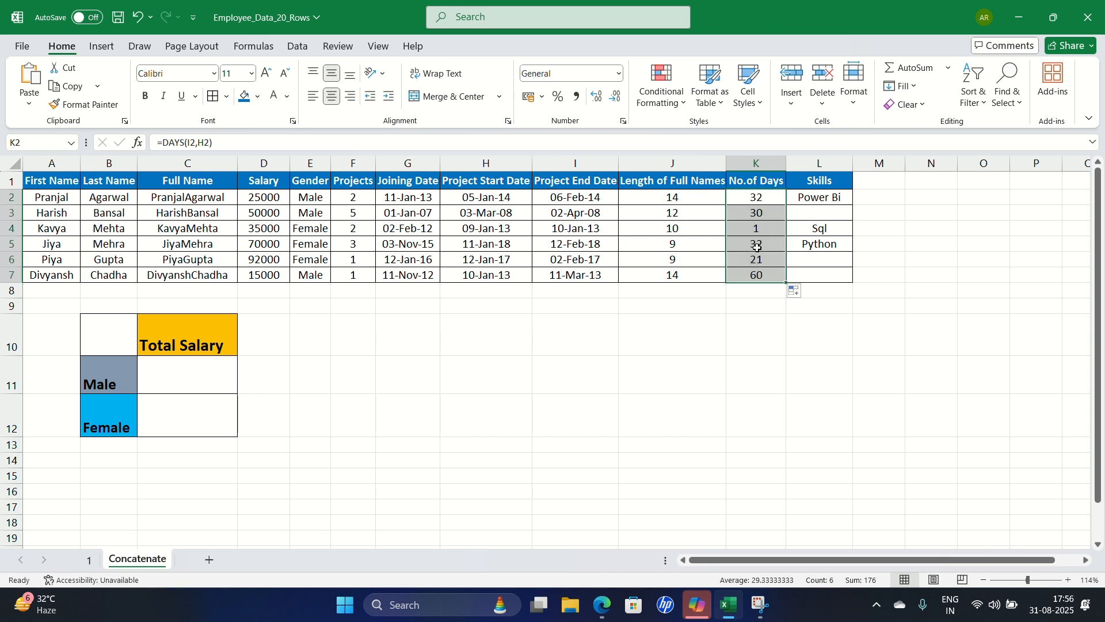
{"action": "left_click", "coordinate": [761, 276]}
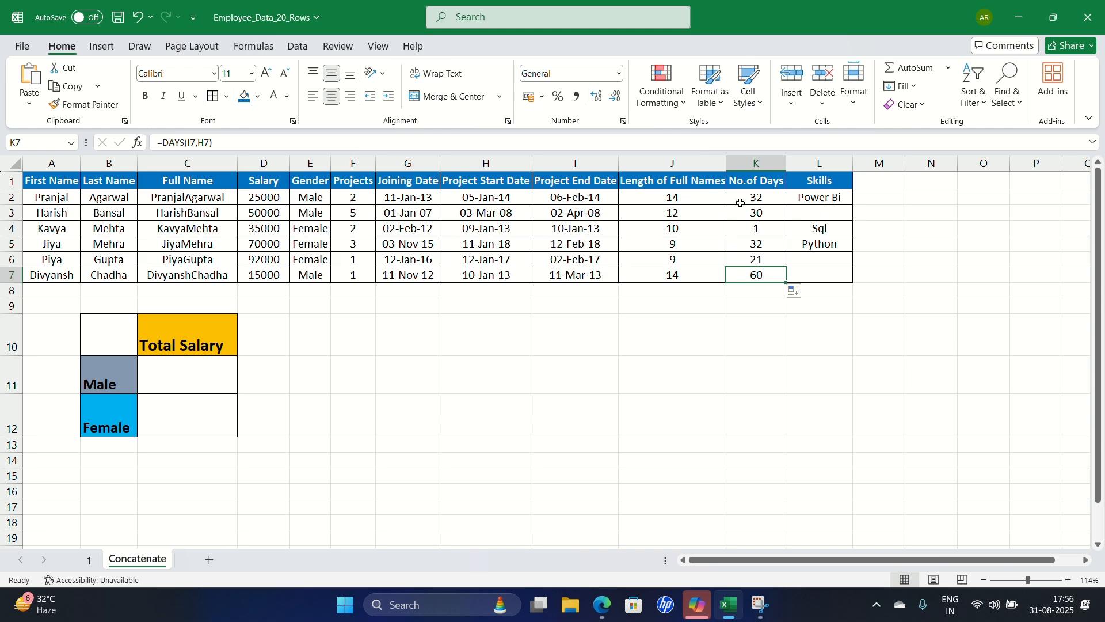
Step: Switch to the functions PDF in Edge and review the SUMIFS description and syntax
{"action": "key", "text": "super+Tab"}
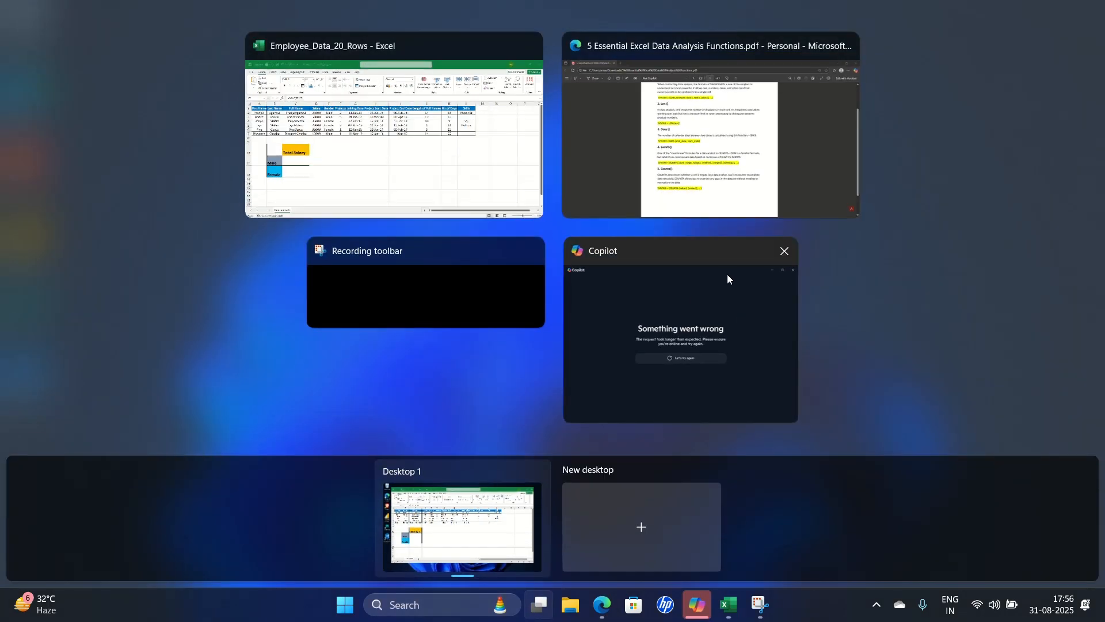
{"action": "left_click", "coordinate": [694, 162]}
{"action": "scroll", "coordinate": [550, 368], "scroll_direction": "down", "scroll_amount": 1}
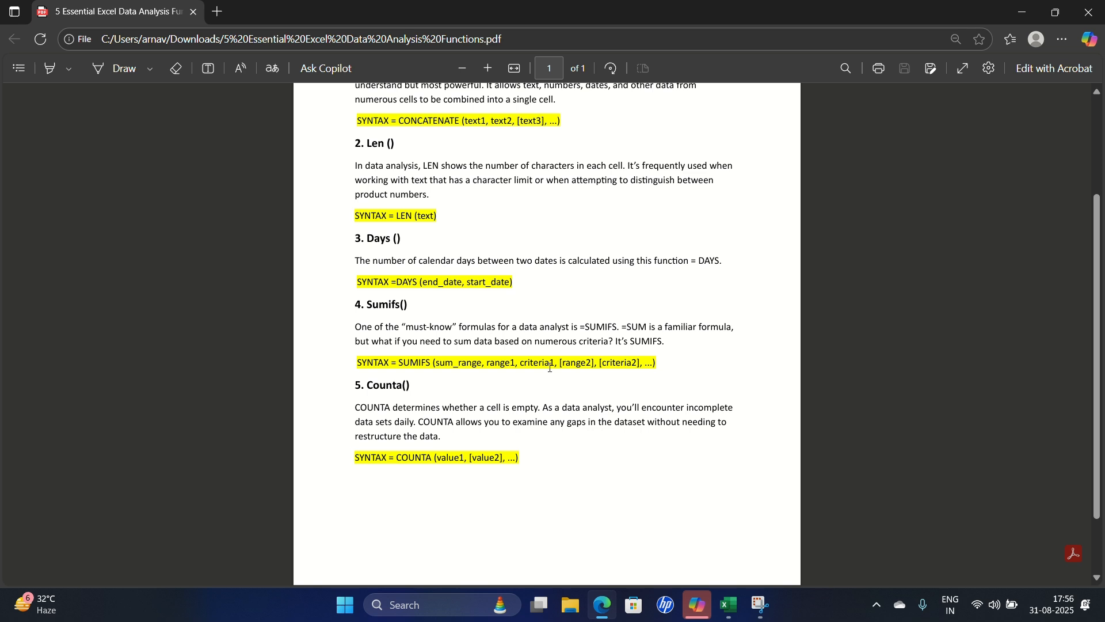
{"action": "left_click_drag", "start_coordinate": [630, 360], "coordinate": [338, 336]}
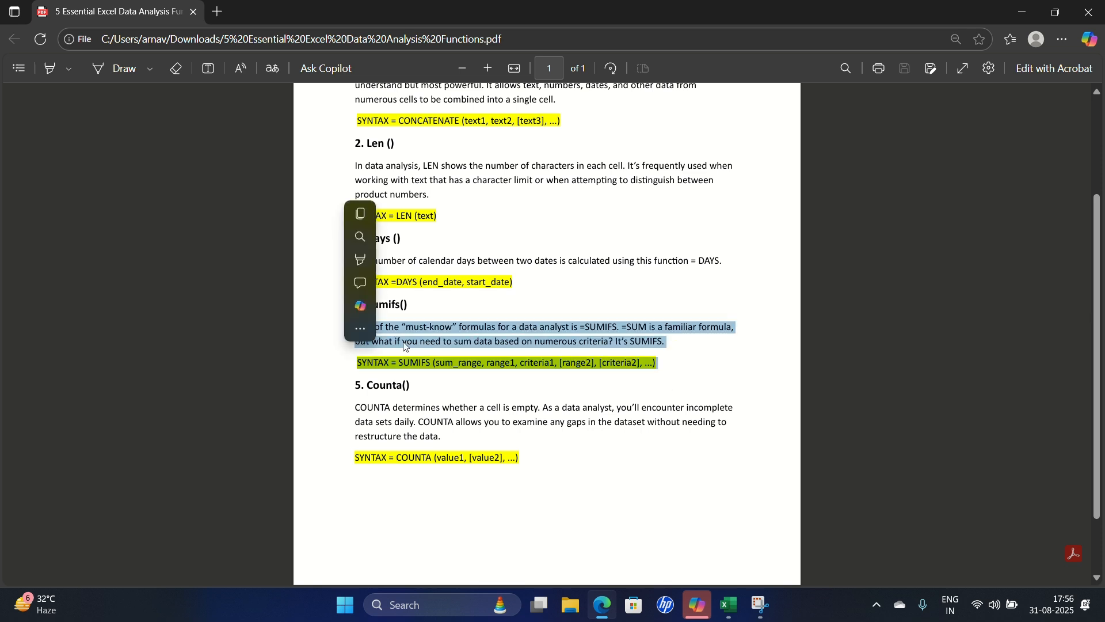
{"action": "left_click_drag", "start_coordinate": [423, 372], "coordinate": [389, 372]}
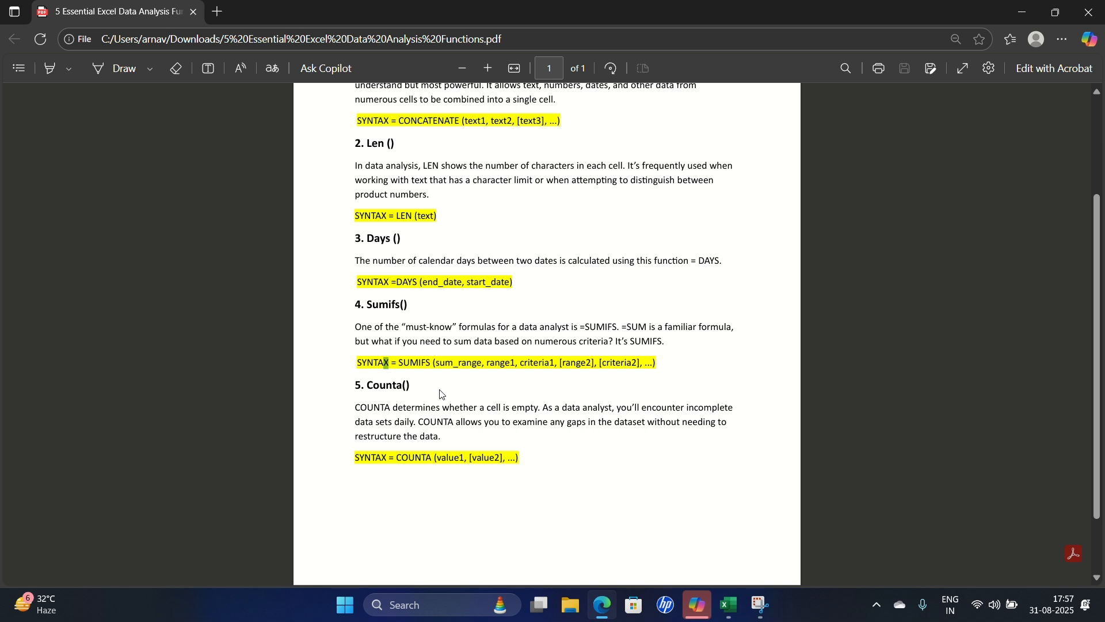
{"action": "scroll", "coordinate": [448, 358], "scroll_direction": "down", "scroll_amount": 1}
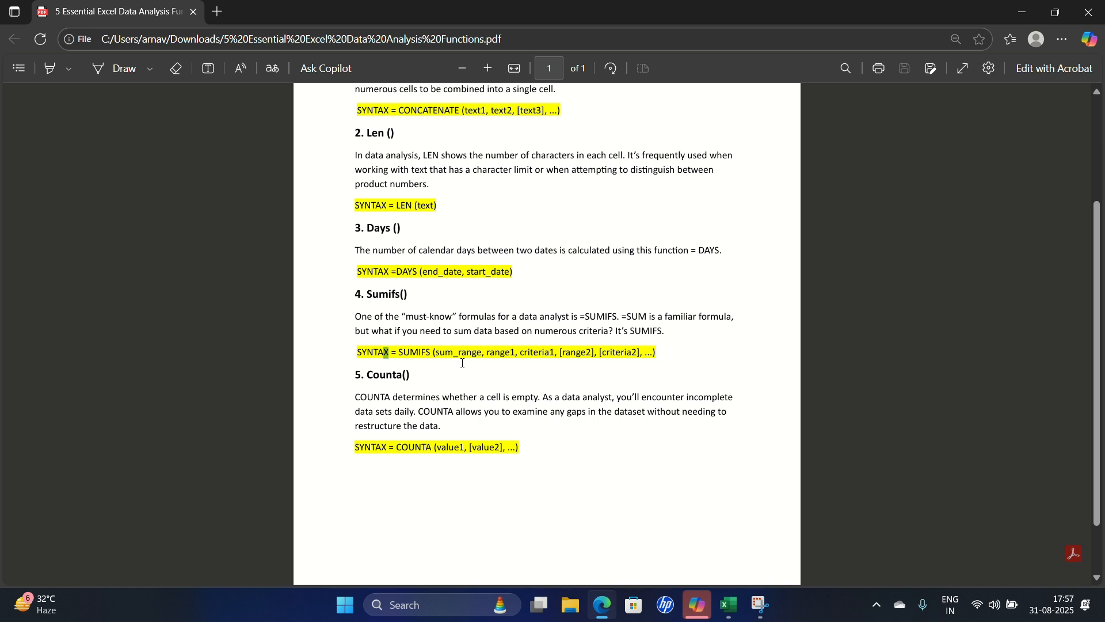
Step: Finish reading the SUMIFS syntax in the PDF and return to the Excel workbook
{"action": "scroll", "coordinate": [462, 363], "scroll_direction": "down", "scroll_amount": 1}
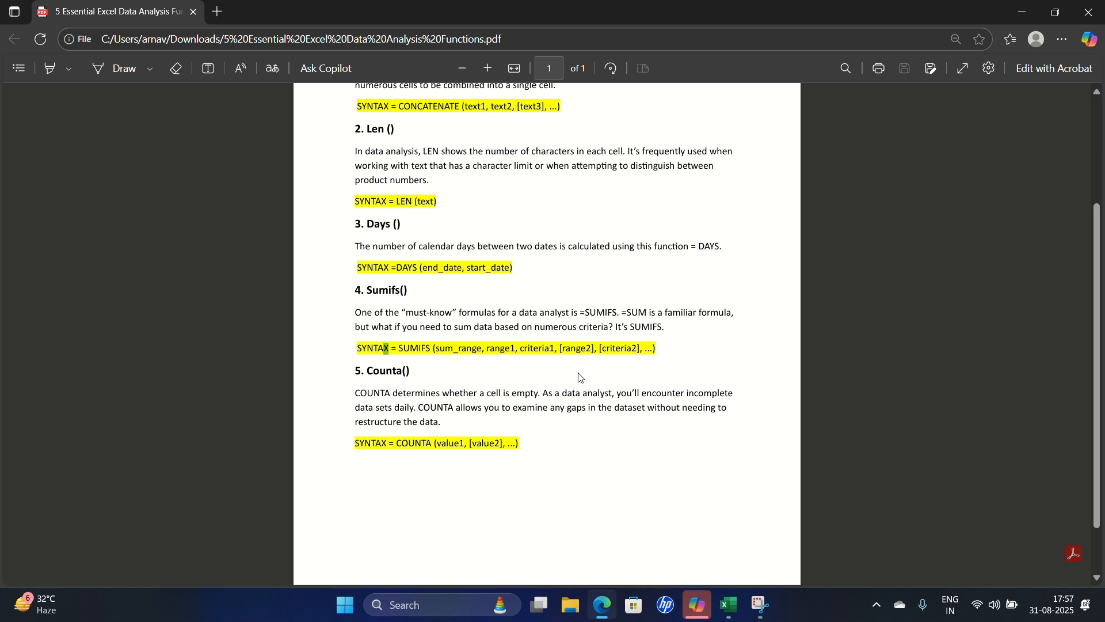
{"action": "scroll", "coordinate": [565, 396], "scroll_direction": "down", "scroll_amount": 1}
{"action": "left_click", "coordinate": [729, 604]}
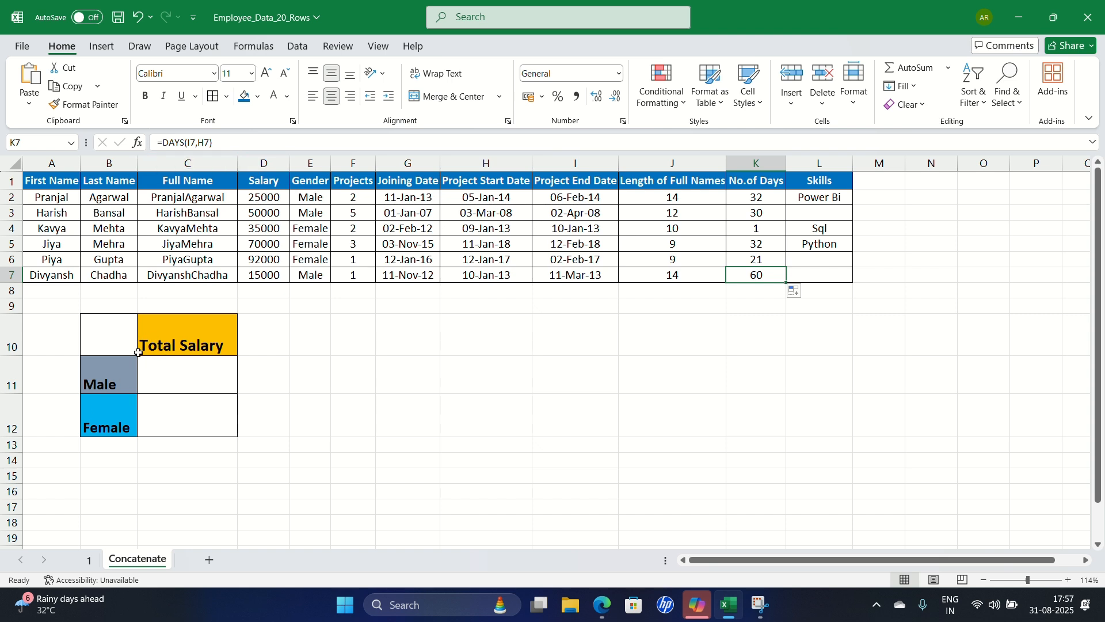
Step: Enter =SUMIFS(D2:D7,E2:E7,"Male") in C11 to total the salaries of male employees
{"action": "left_click", "coordinate": [147, 373]}
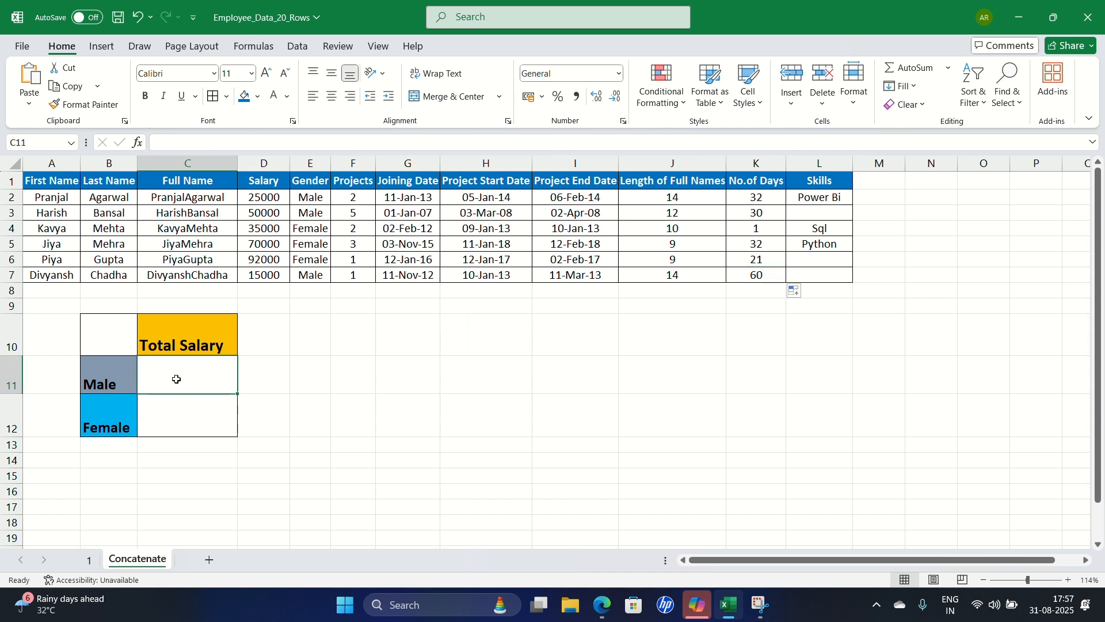
{"action": "left_click", "coordinate": [133, 405]}
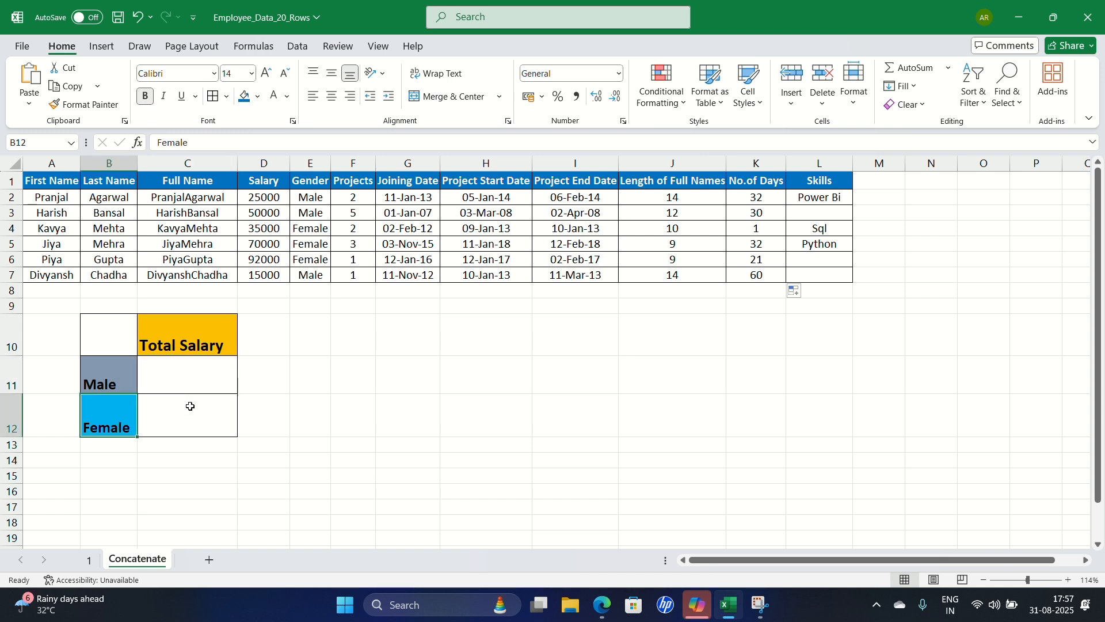
{"action": "left_click", "coordinate": [180, 373]}
{"action": "type", "text": "="}
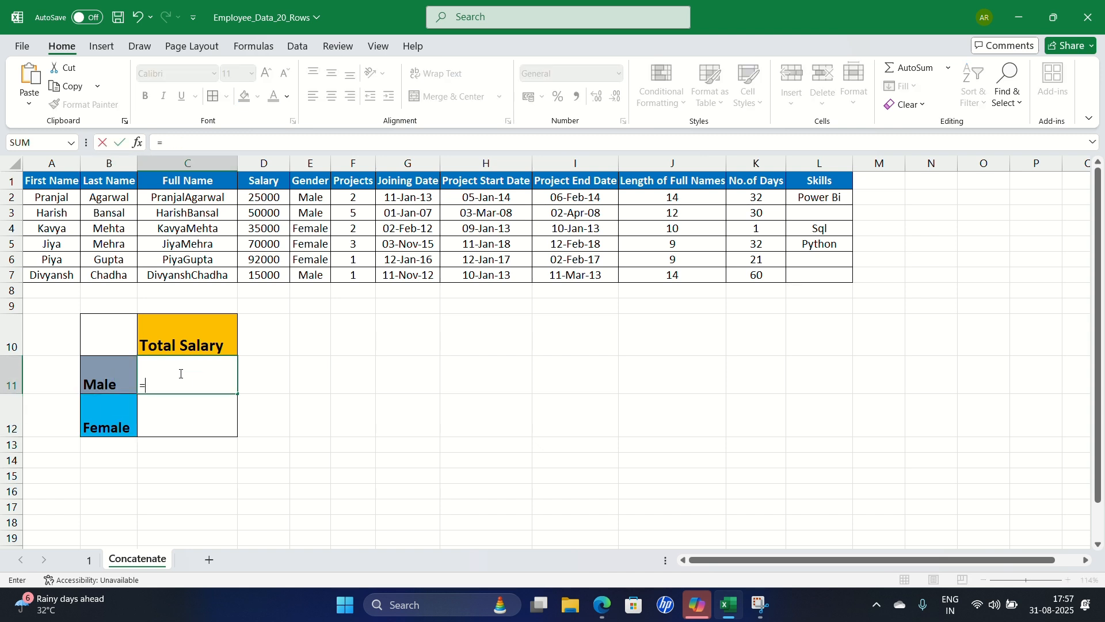
{"action": "type", "text": "sumifs"}
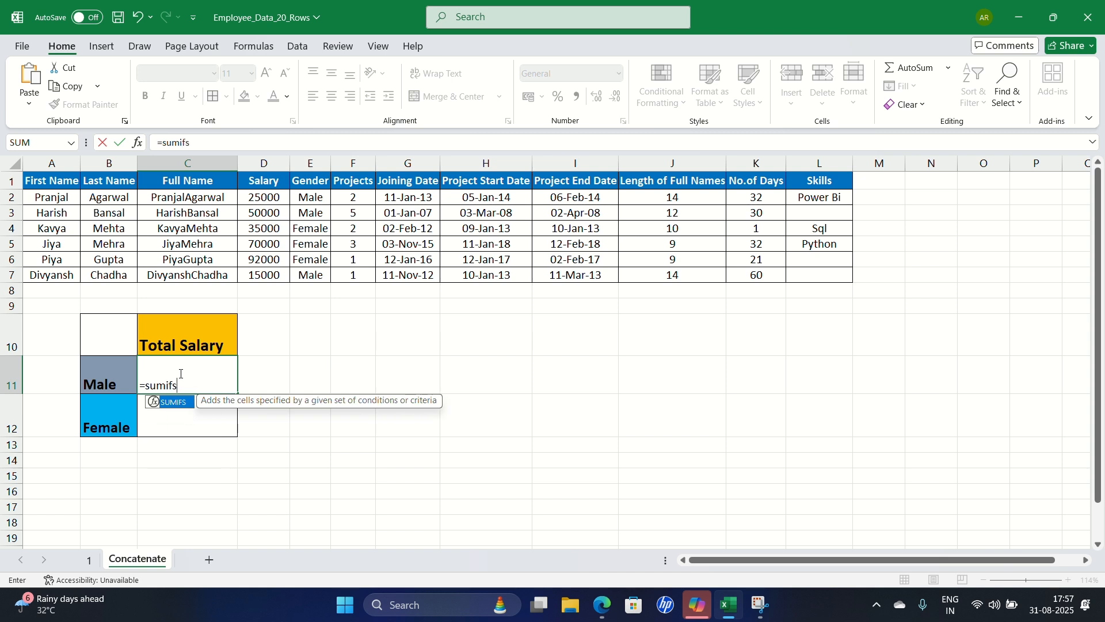
{"action": "key", "text": "Tab"}
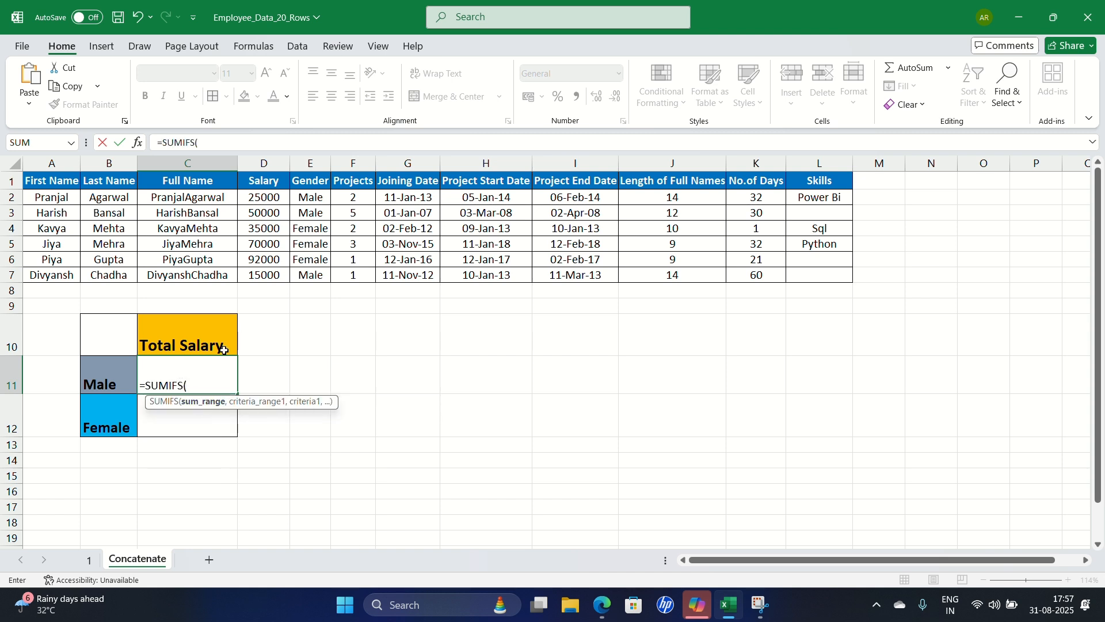
{"action": "left_click_drag", "start_coordinate": [256, 197], "coordinate": [257, 270]}
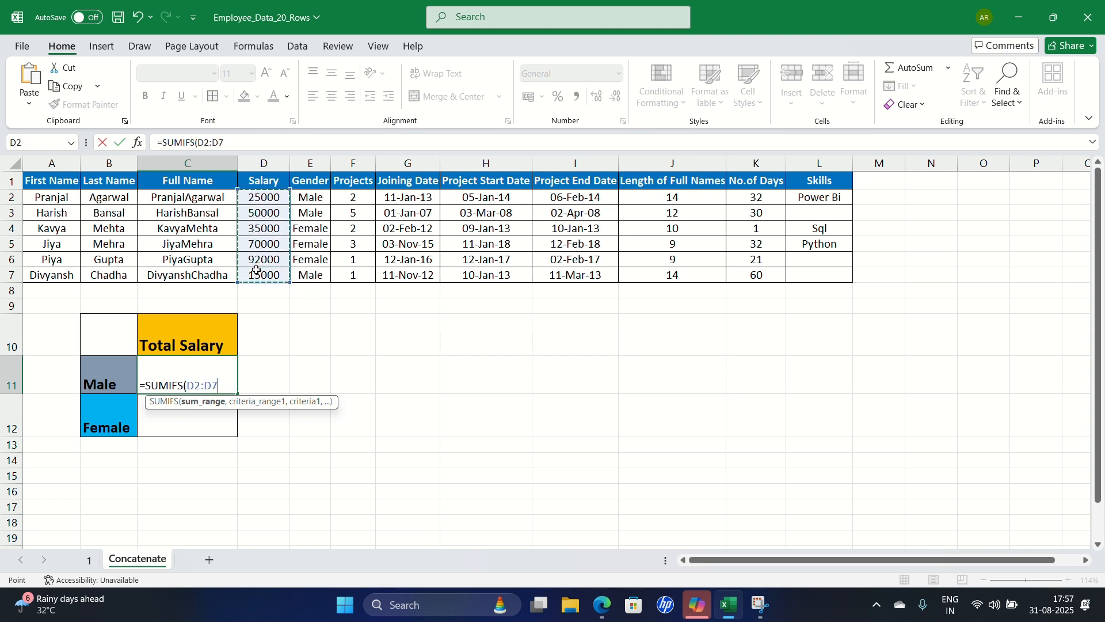
{"action": "type", "text": ","}
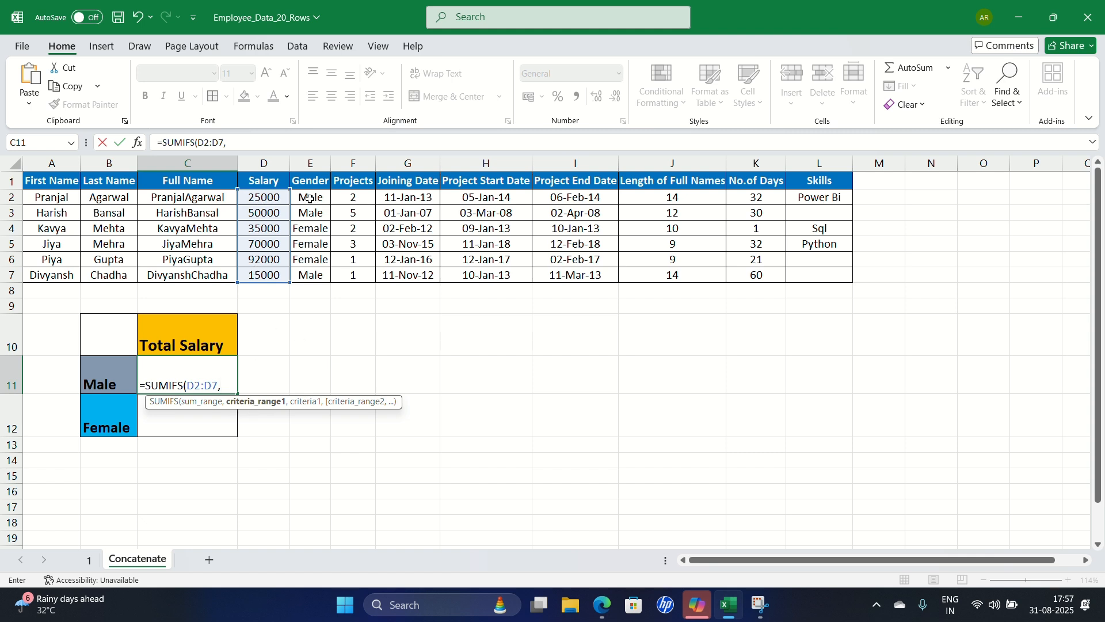
{"action": "left_click_drag", "start_coordinate": [311, 198], "coordinate": [307, 274]}
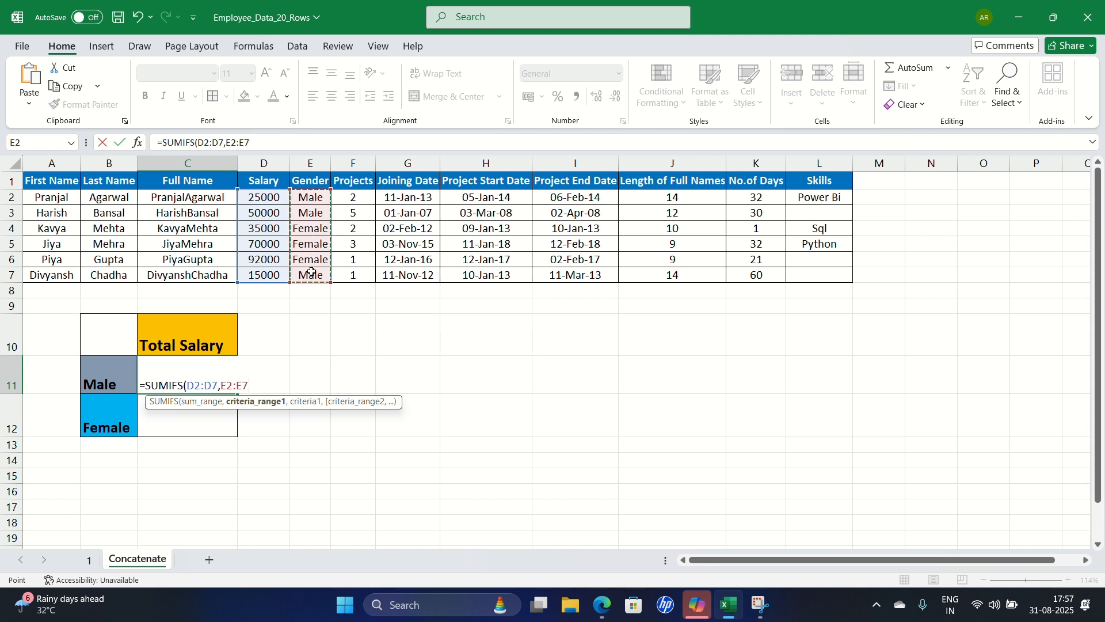
{"action": "type", "text": ","}
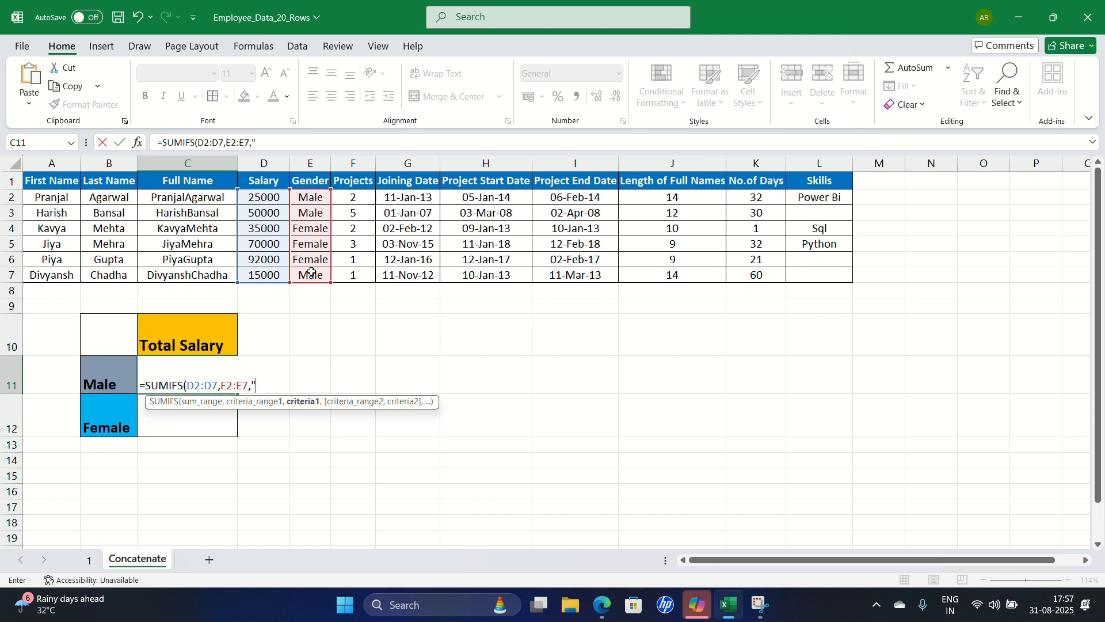
{"action": "type", "text": "\"M"}
{"action": "type", "text": "ak"}
{"action": "type", "text": "e\""}
{"action": "key", "text": "Return"}
{"action": "left_click", "coordinate": [180, 382]}
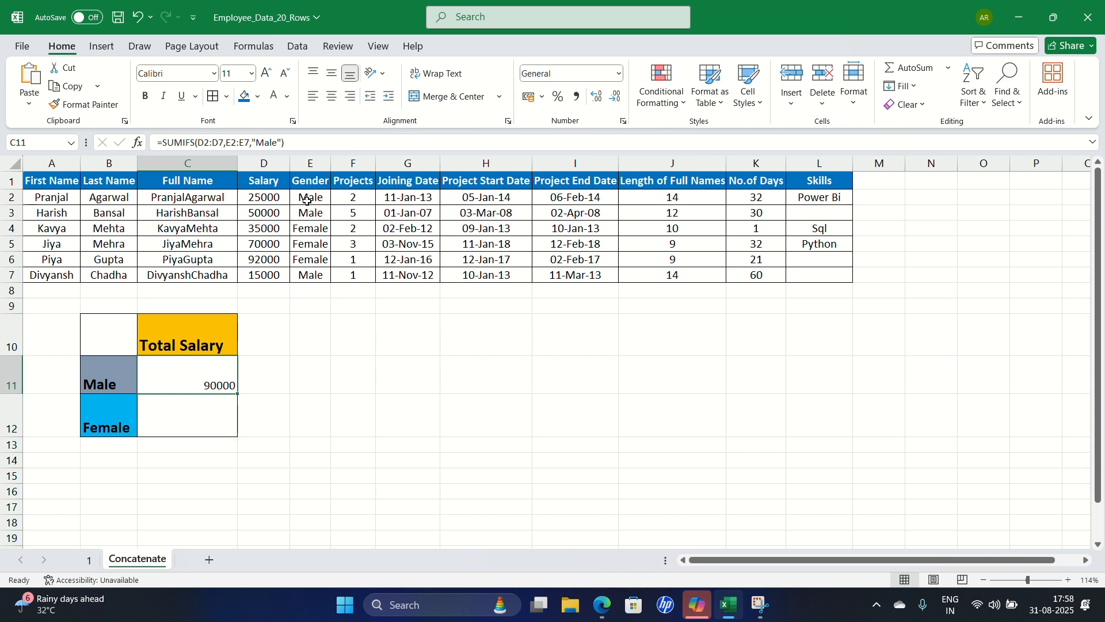
Step: Compare the male employees' salaries in D2, D3 and D7 with the male total in C11
{"action": "left_click_drag", "start_coordinate": [260, 199], "coordinate": [259, 214]}
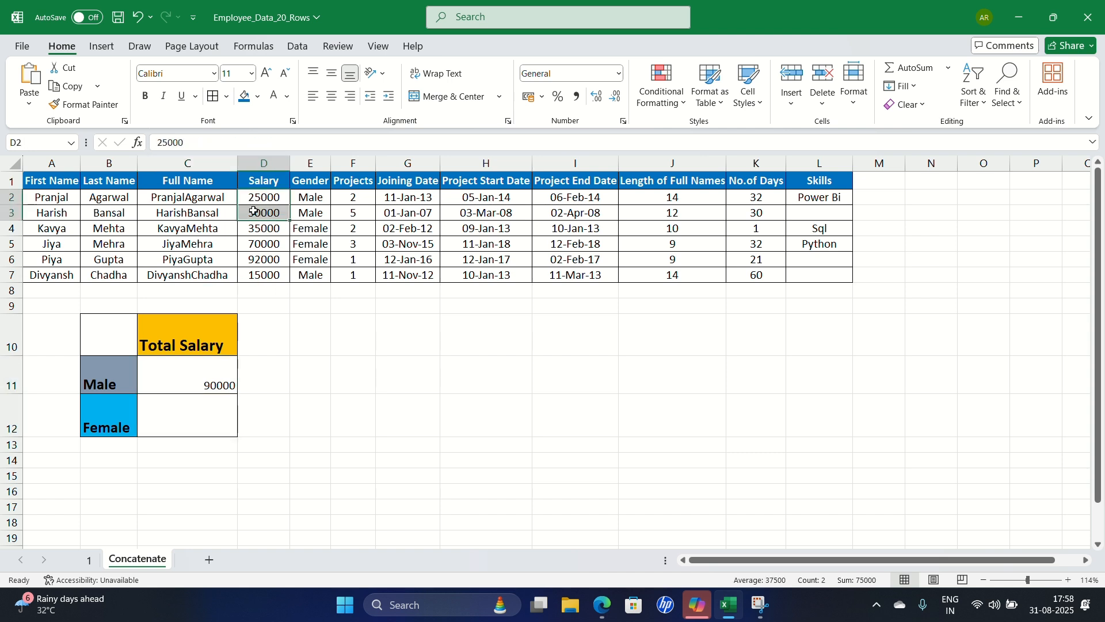
{"action": "left_click", "coordinate": [257, 277]}
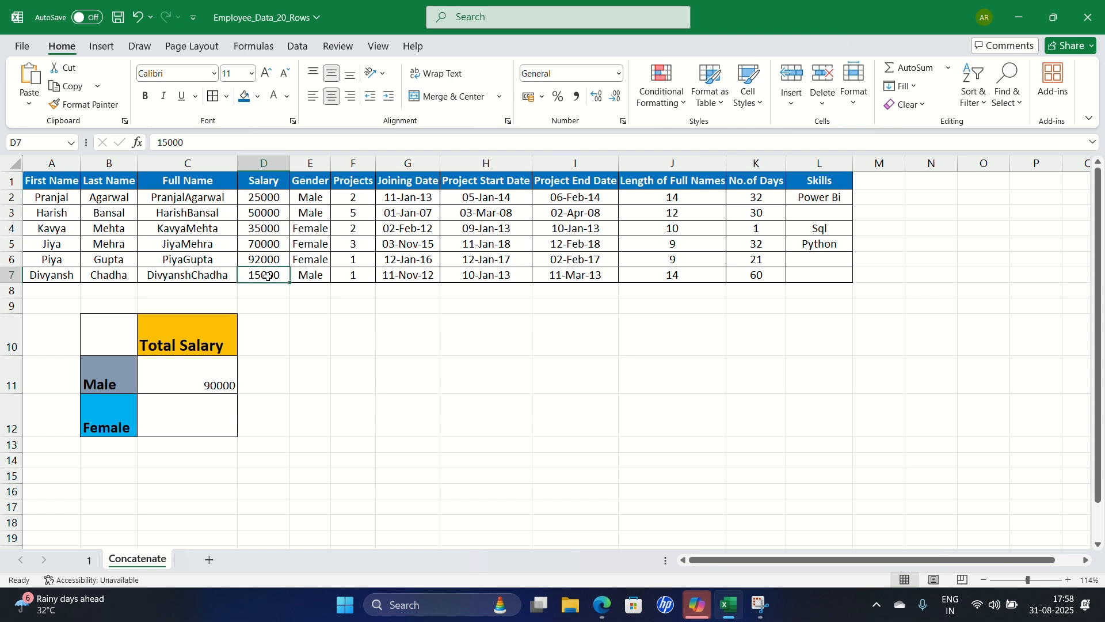
{"action": "left_click", "coordinate": [214, 382]}
Step: Enter =SUMIFS(D2:D7,E2:E7,"Female") in C12 to total the salaries of female employees
{"action": "left_click", "coordinate": [167, 430]}
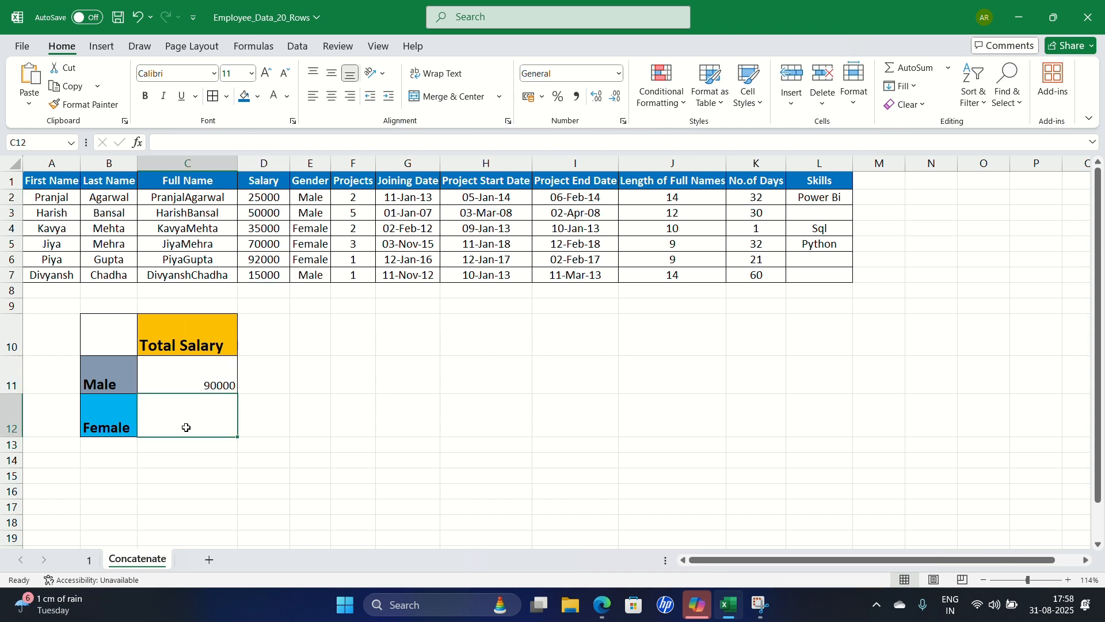
{"action": "type", "text": "="}
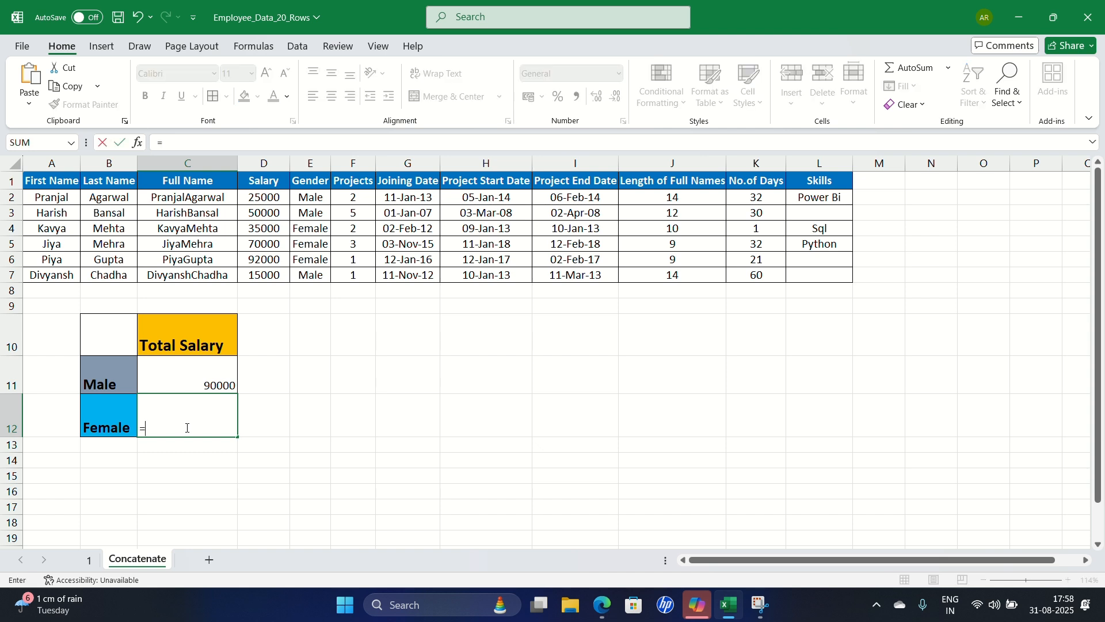
{"action": "type", "text": "sumifs"}
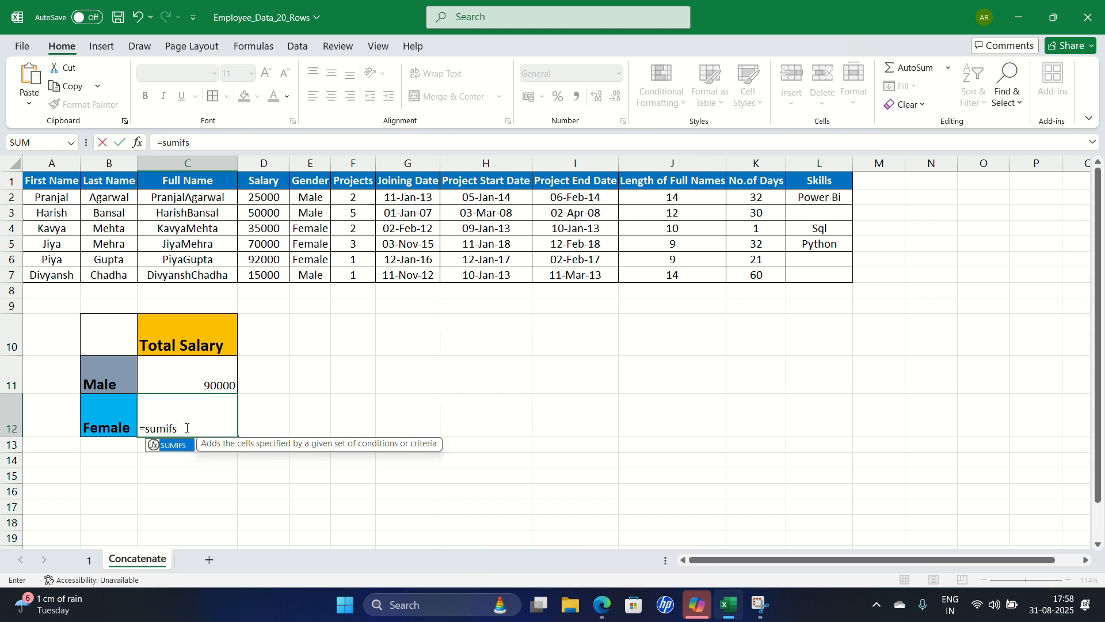
{"action": "key", "text": "Tab"}
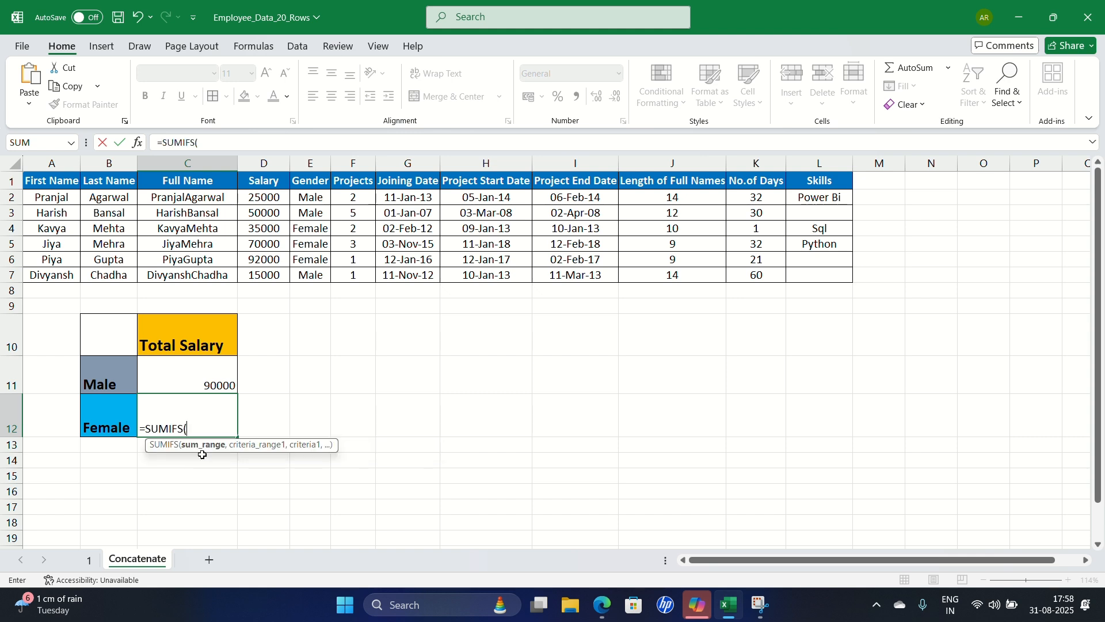
{"action": "left_click_drag", "start_coordinate": [254, 197], "coordinate": [264, 277]}
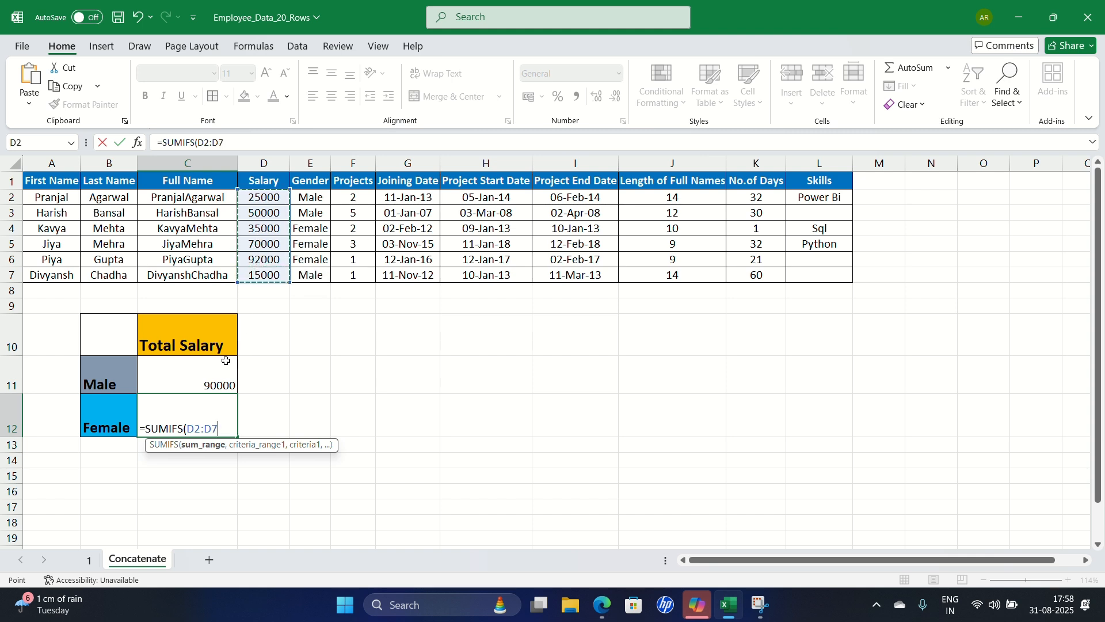
{"action": "type", "text": ","}
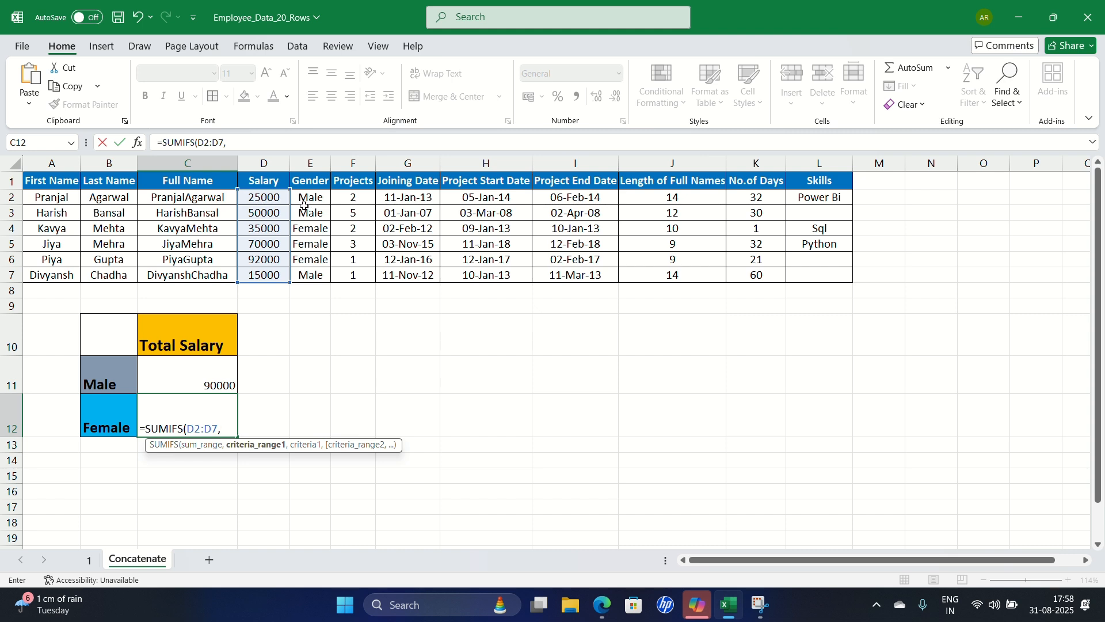
{"action": "left_click_drag", "start_coordinate": [305, 198], "coordinate": [305, 274]}
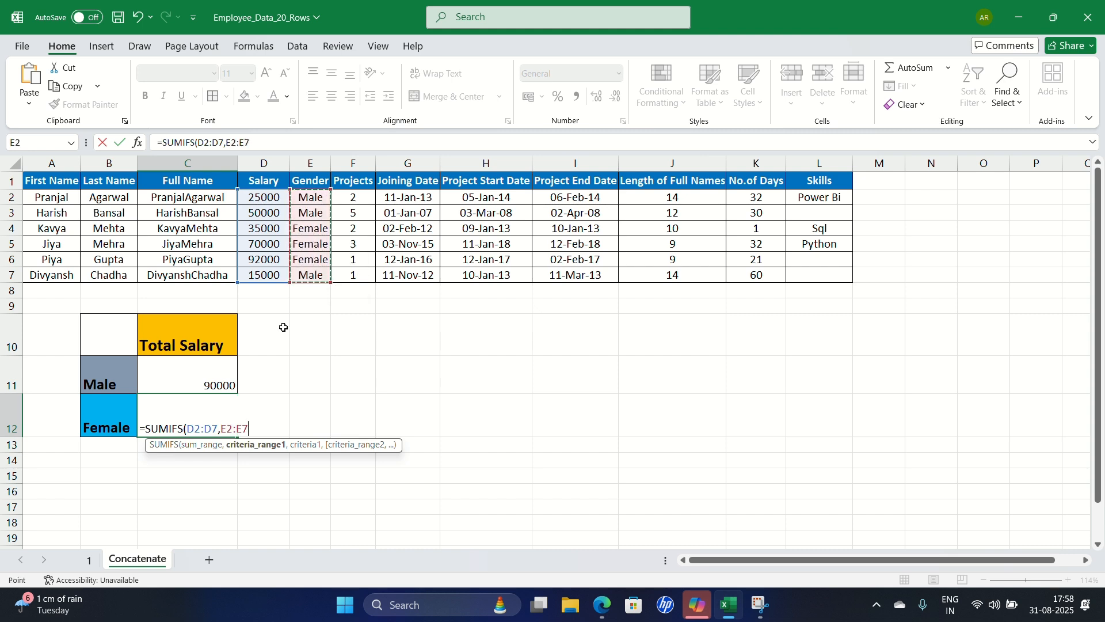
{"action": "type", "text": ","}
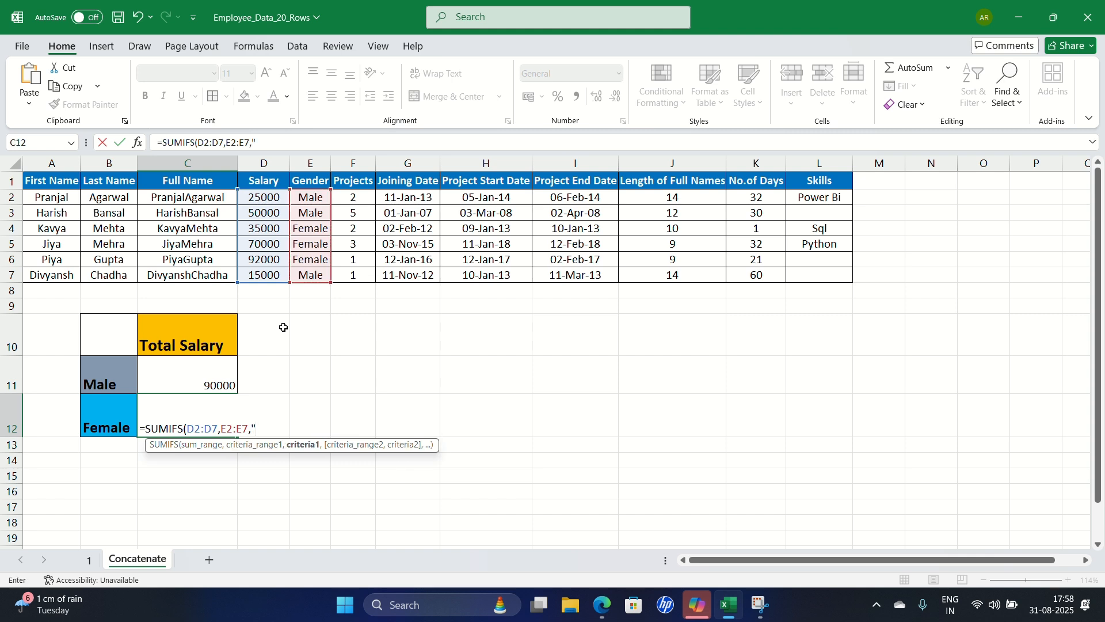
{"action": "type", "text": "\"Female\""}
{"action": "key", "text": "Return"}
{"action": "left_click", "coordinate": [173, 419]}
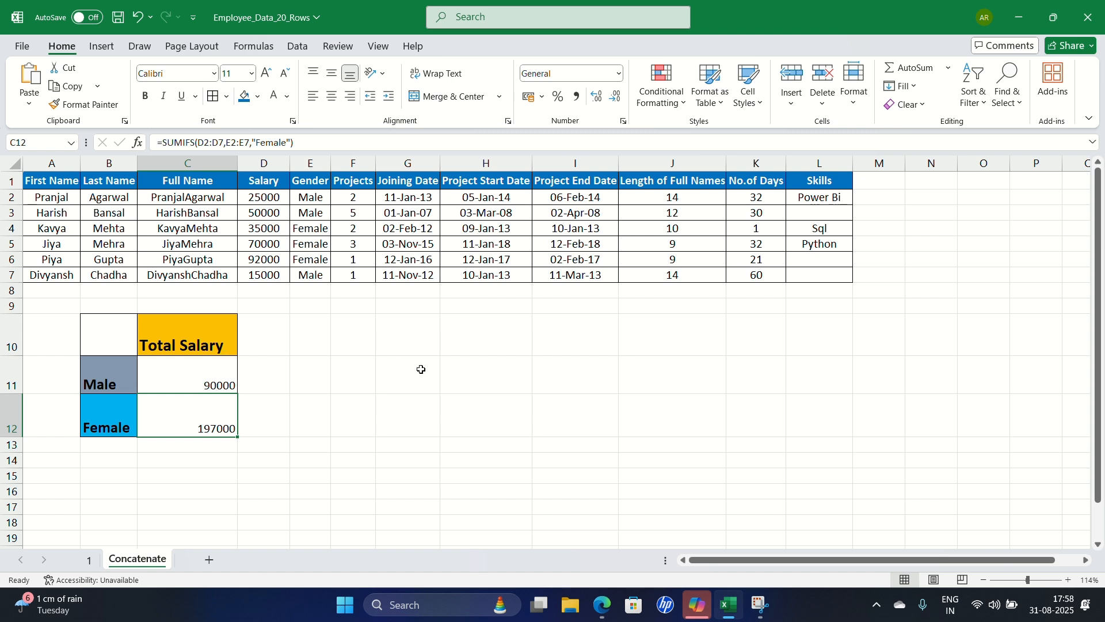
Step: Switch to the functions PDF in Edge, review the COUNTA description and syntax, and return to the Excel workbook
{"action": "key", "text": "super+Tab"}
{"action": "left_click", "coordinate": [655, 164]}
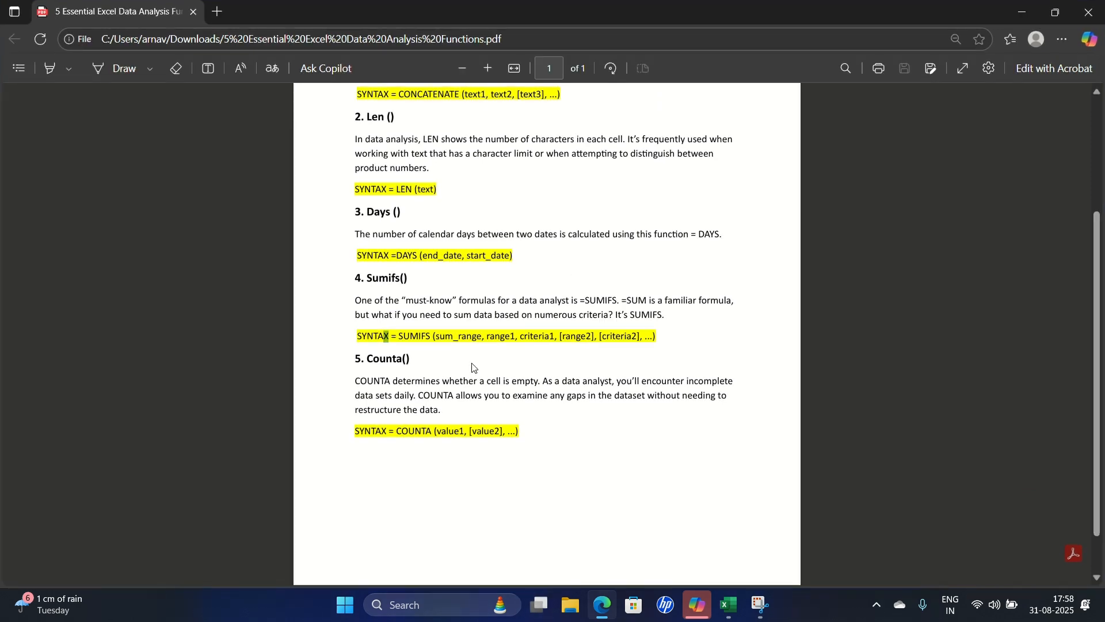
{"action": "scroll", "coordinate": [491, 373], "scroll_direction": "down", "scroll_amount": 1}
{"action": "left_click_drag", "start_coordinate": [519, 408], "coordinate": [354, 335]}
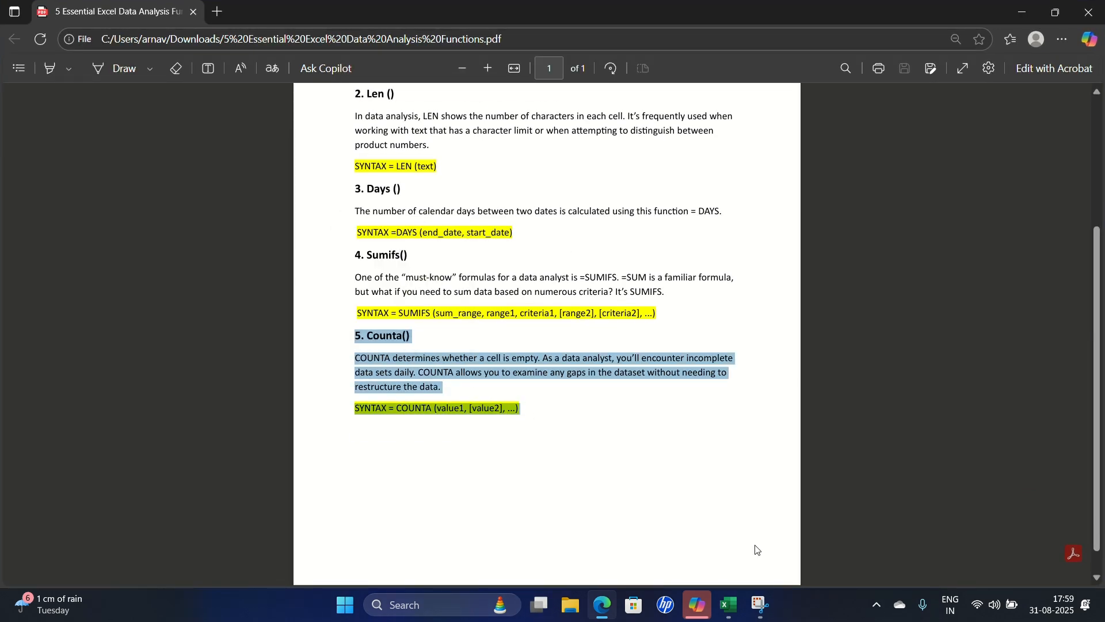
{"action": "left_click", "coordinate": [726, 604]}
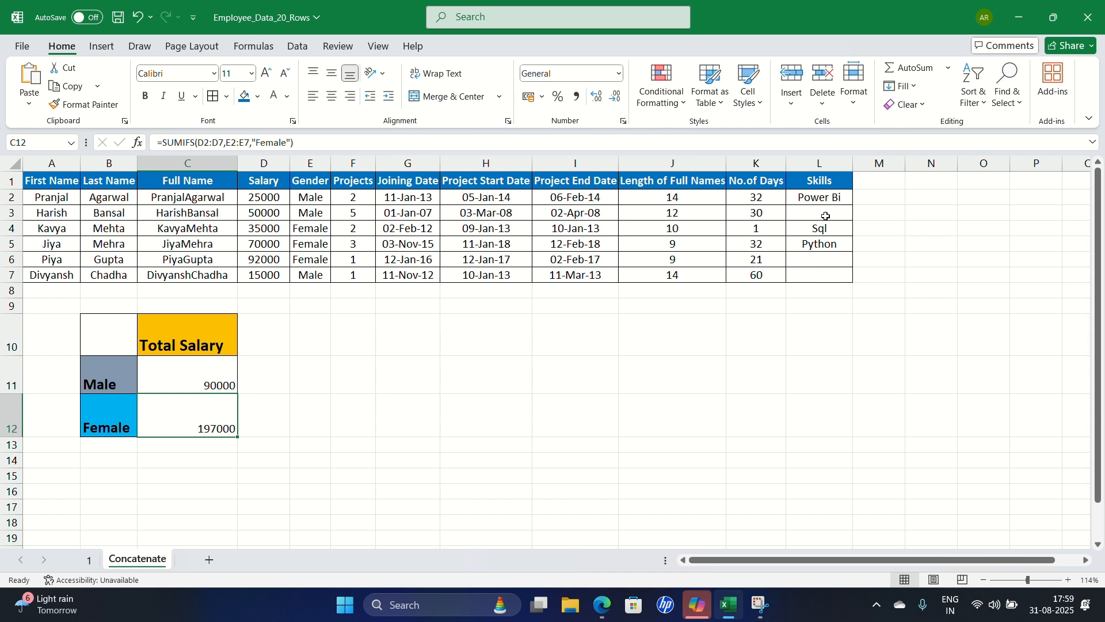
Step: Enter =COUNTA(L2:L7) in L8 to count the filled cells in the Skills column
{"action": "left_click", "coordinate": [810, 292]}
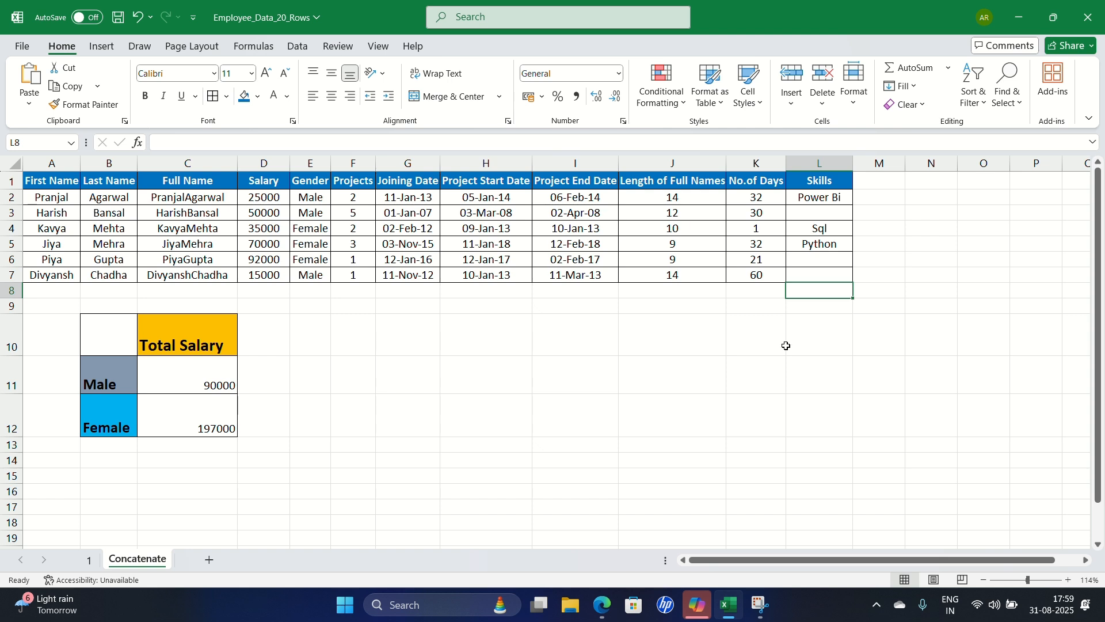
{"action": "type", "text": "=counta"}
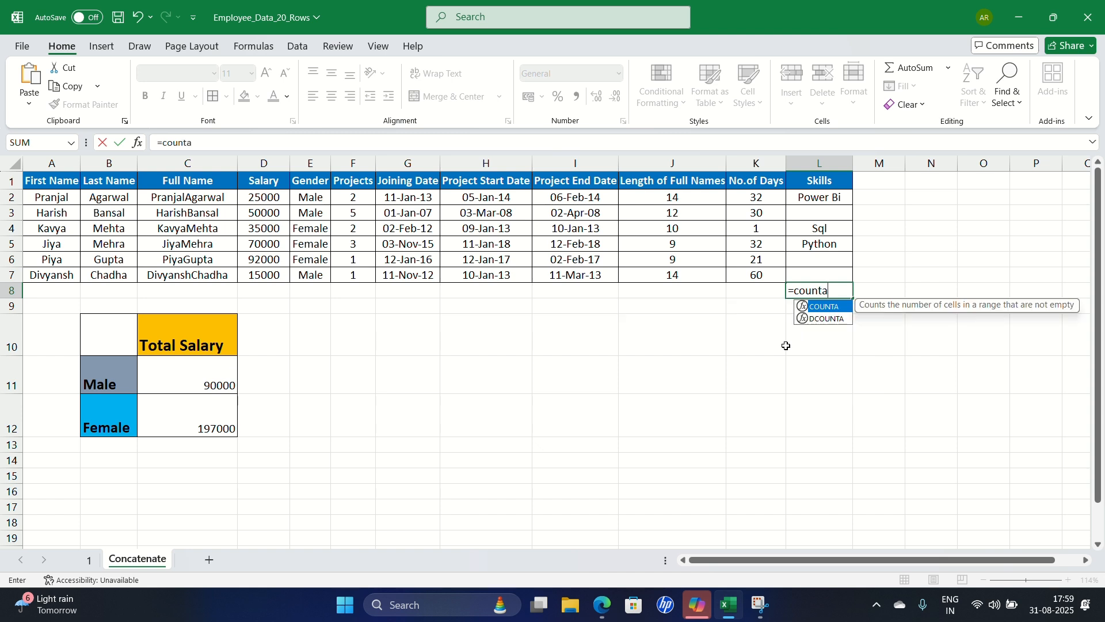
{"action": "key", "text": "Tab"}
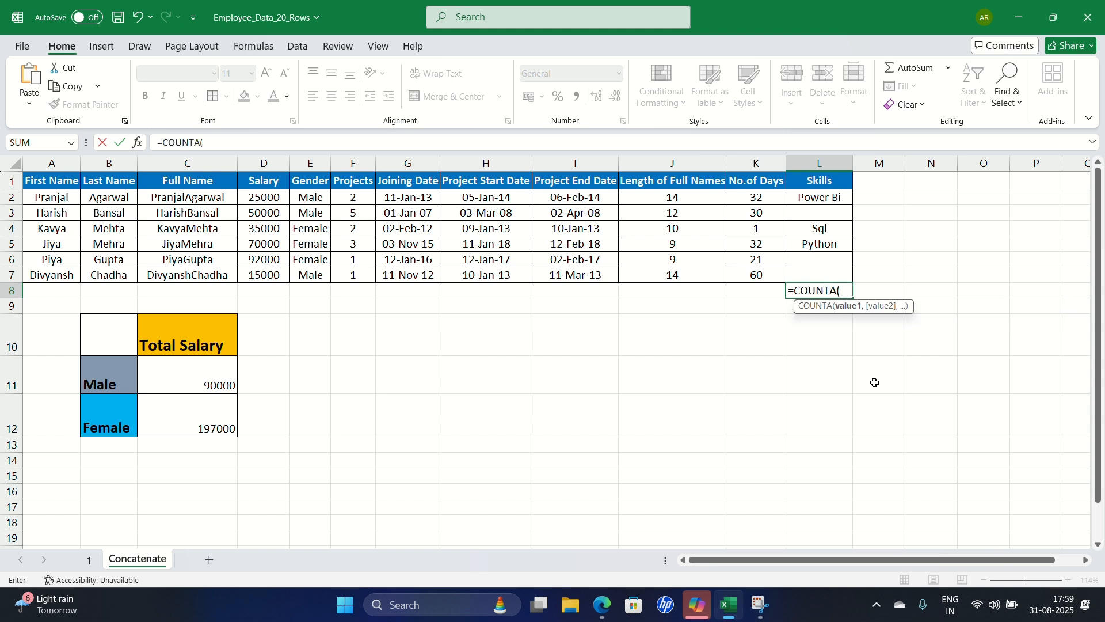
{"action": "left_click_drag", "start_coordinate": [823, 271], "coordinate": [808, 203]}
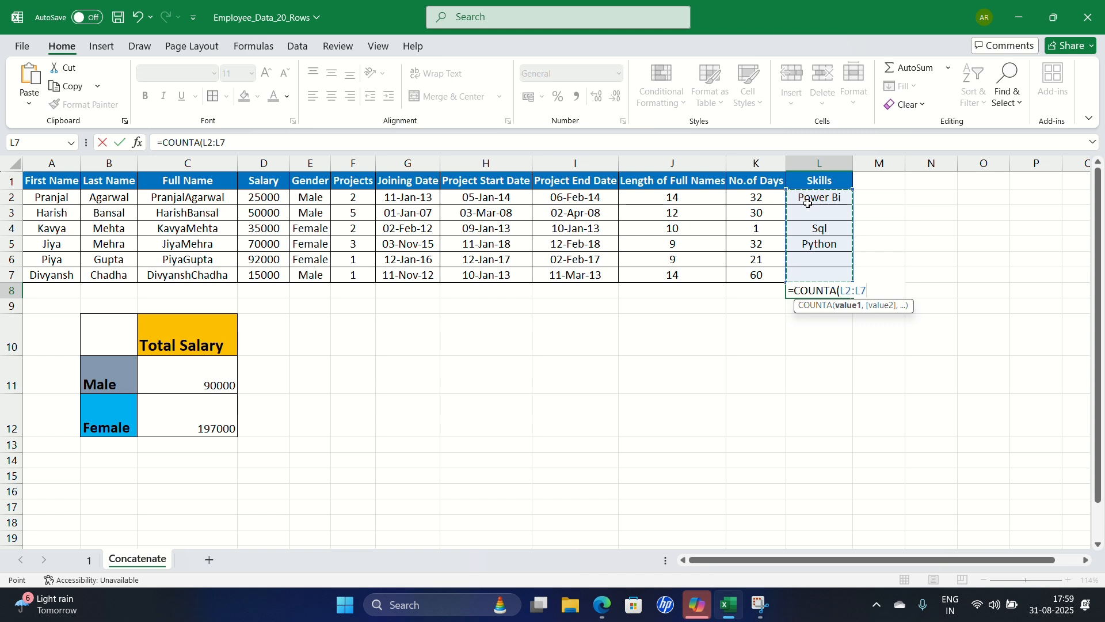
{"action": "key", "text": "Return"}
{"action": "left_click", "coordinate": [812, 292]}
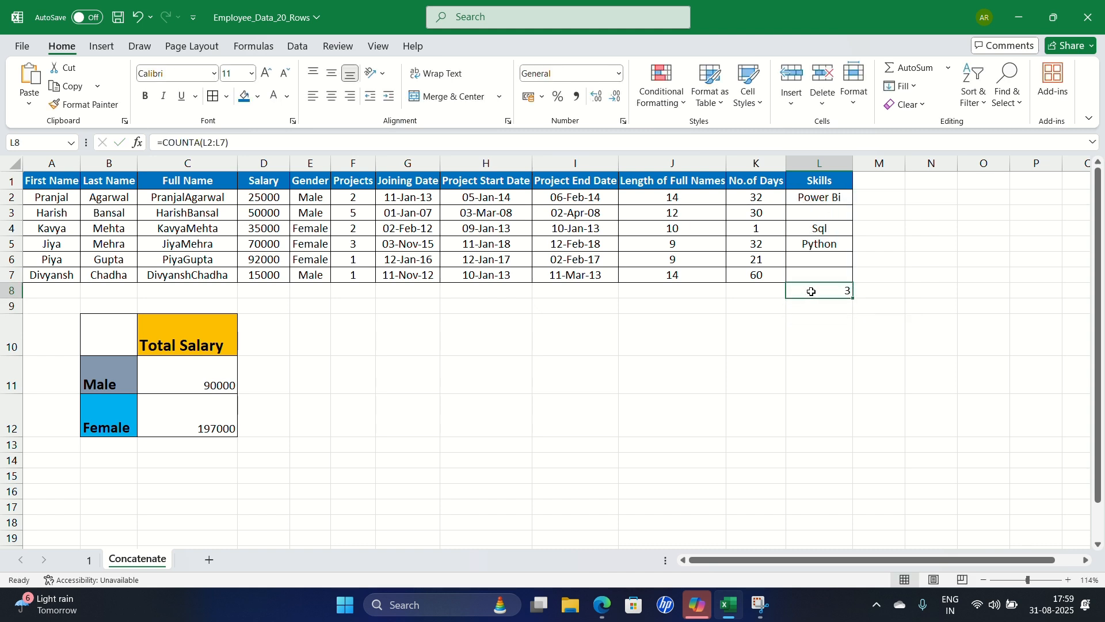